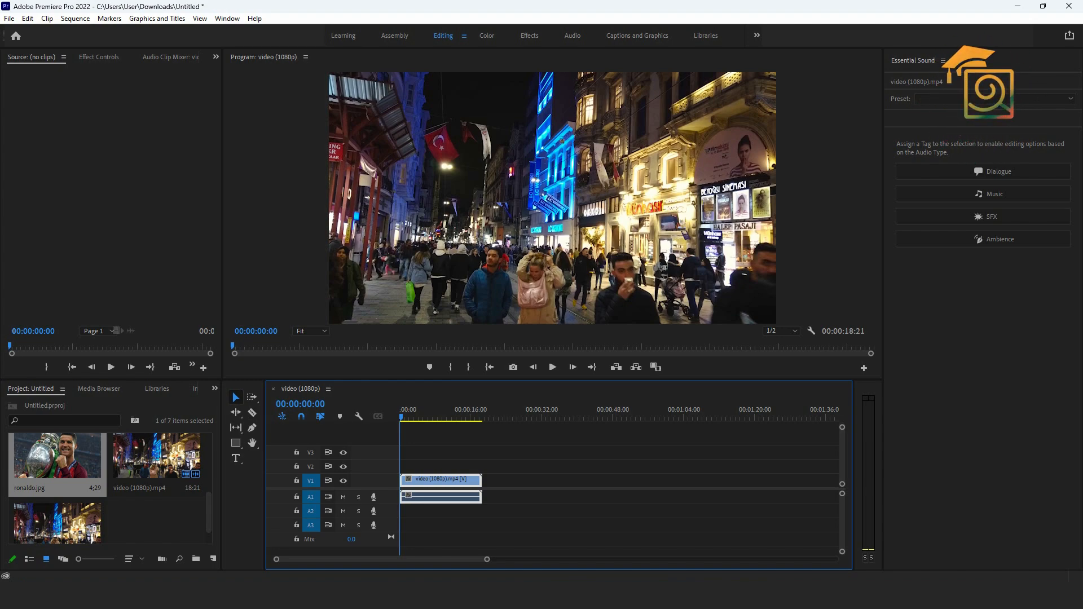
# Show the effect controls for the video (1080p) clip on V1 and expand its Motion properties
pyautogui.hotkey('shift', '5')
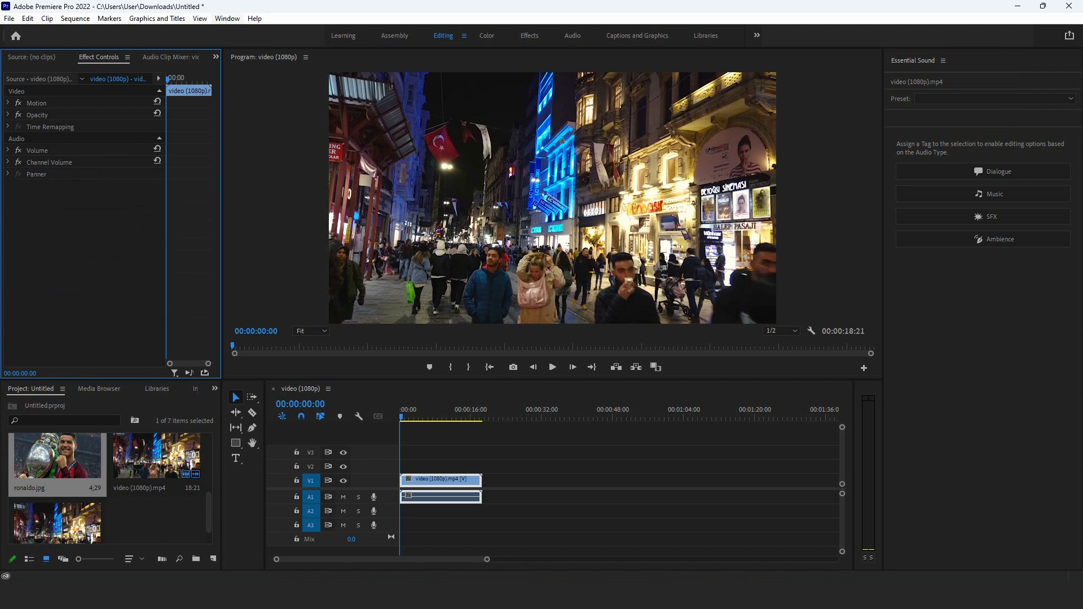
pyautogui.click(226, 18)
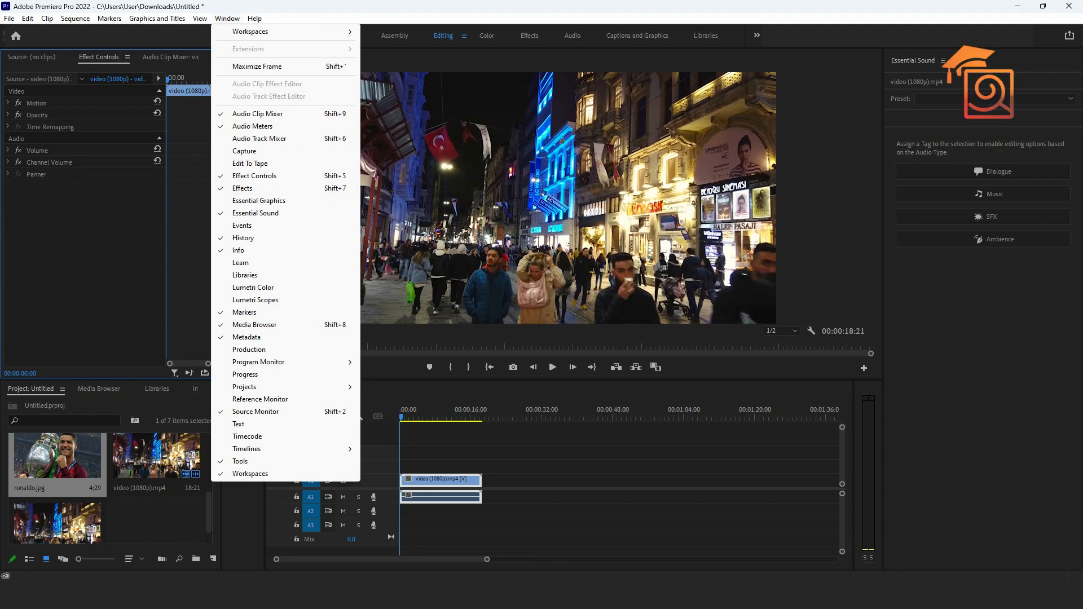
pyautogui.press('Escape')
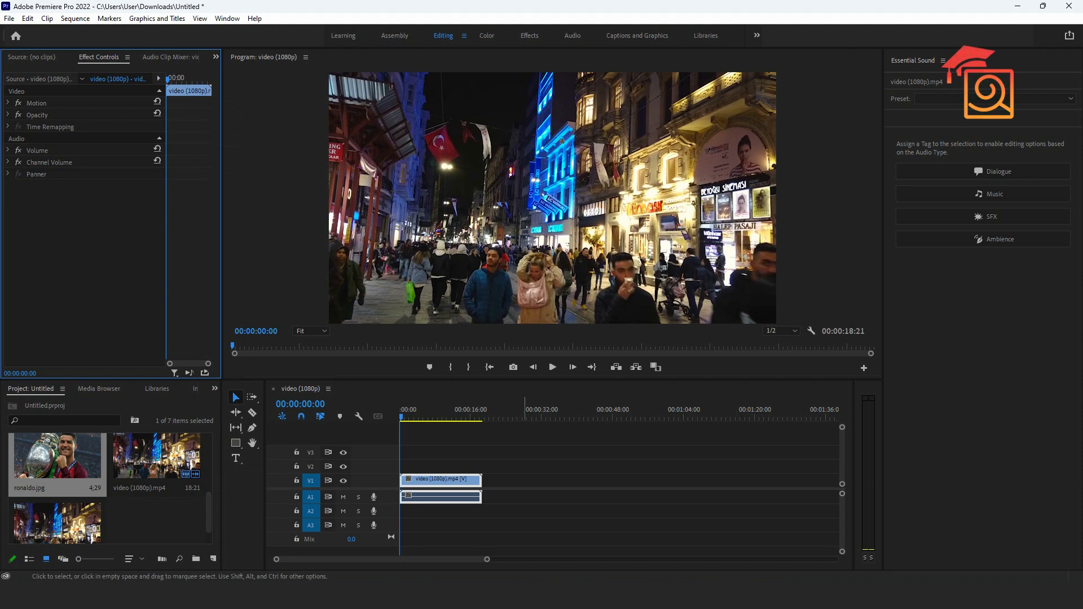
pyautogui.click(533, 479)
pyautogui.click(460, 480)
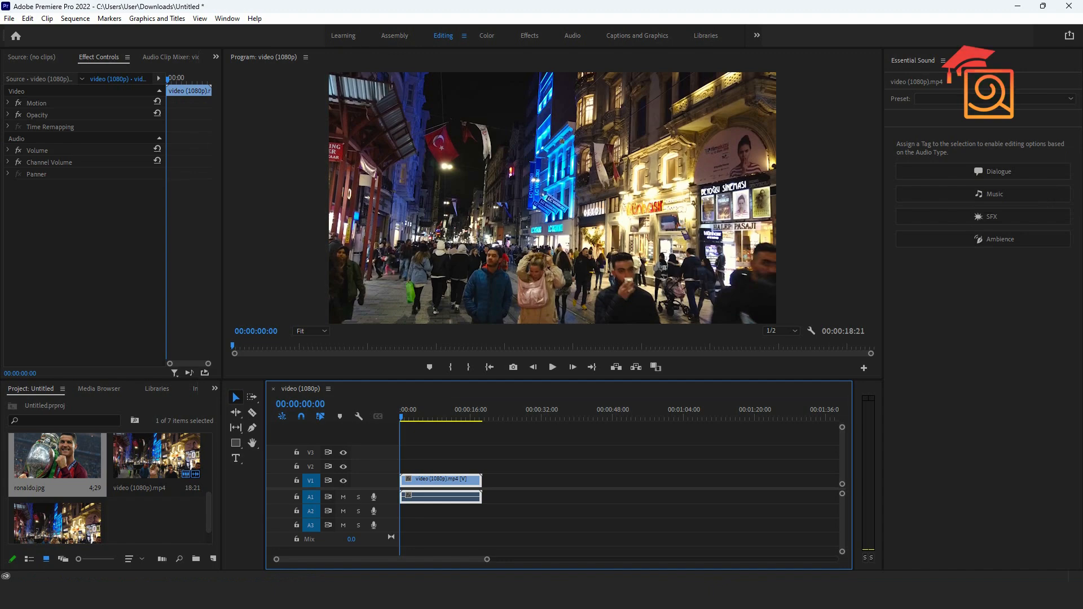
pyautogui.click(8, 103)
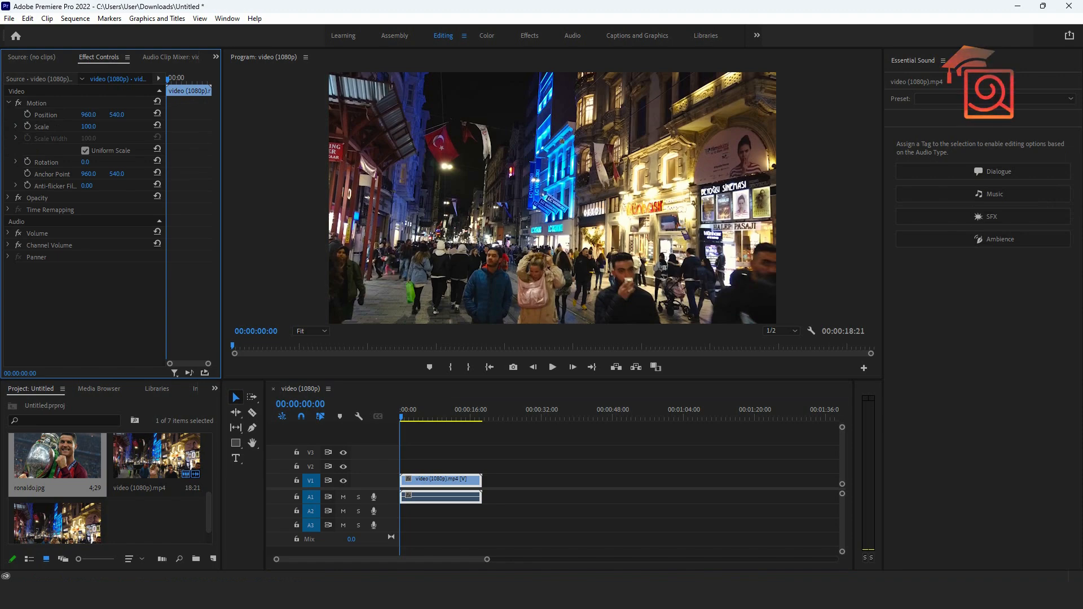
pyautogui.hotkey('shift', '3')
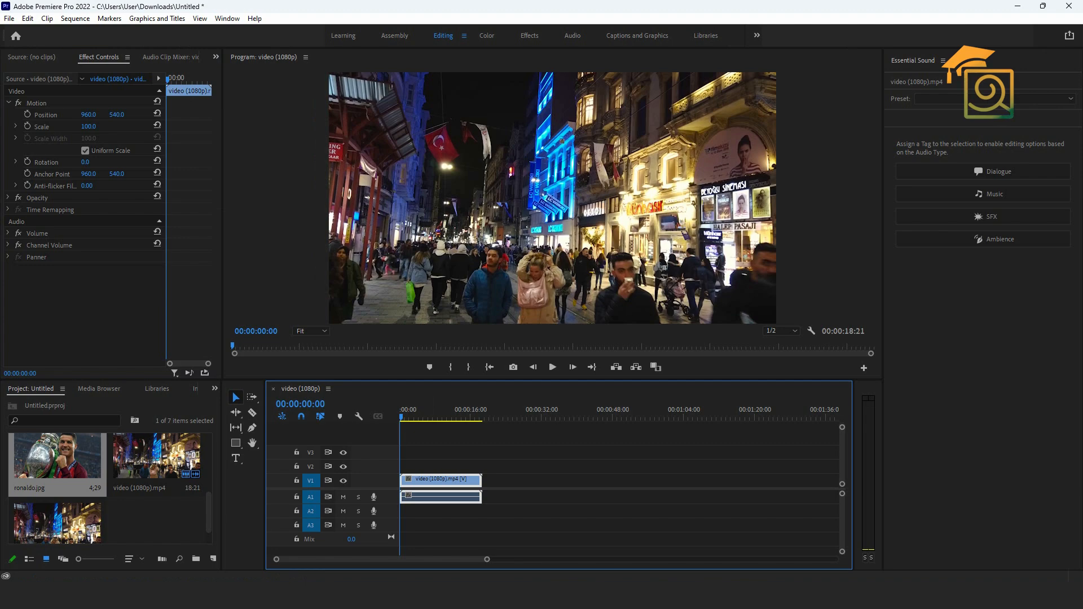
# Set the clip's horizontal position to 887 and its vertical position to 600
pyautogui.moveTo(89, 115); pyautogui.dragTo(47, 114)
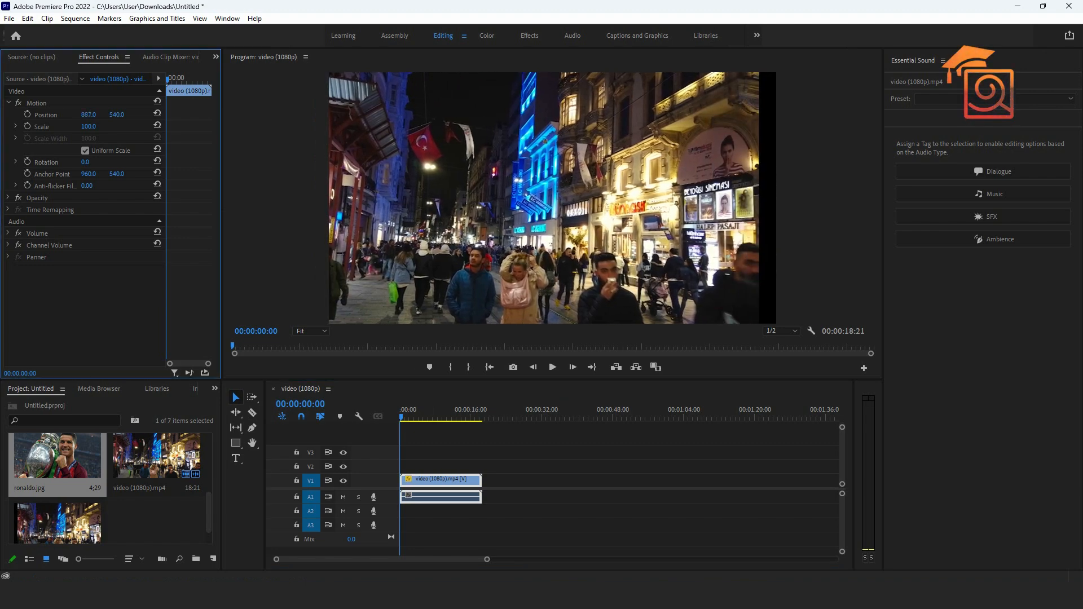
pyautogui.moveTo(117, 114)
pyautogui.mouseDown()
pyautogui.moveTo(191, 114)
pyautogui.moveTo(112, 115)
pyautogui.moveTo(124, 115)
pyautogui.mouseUp()
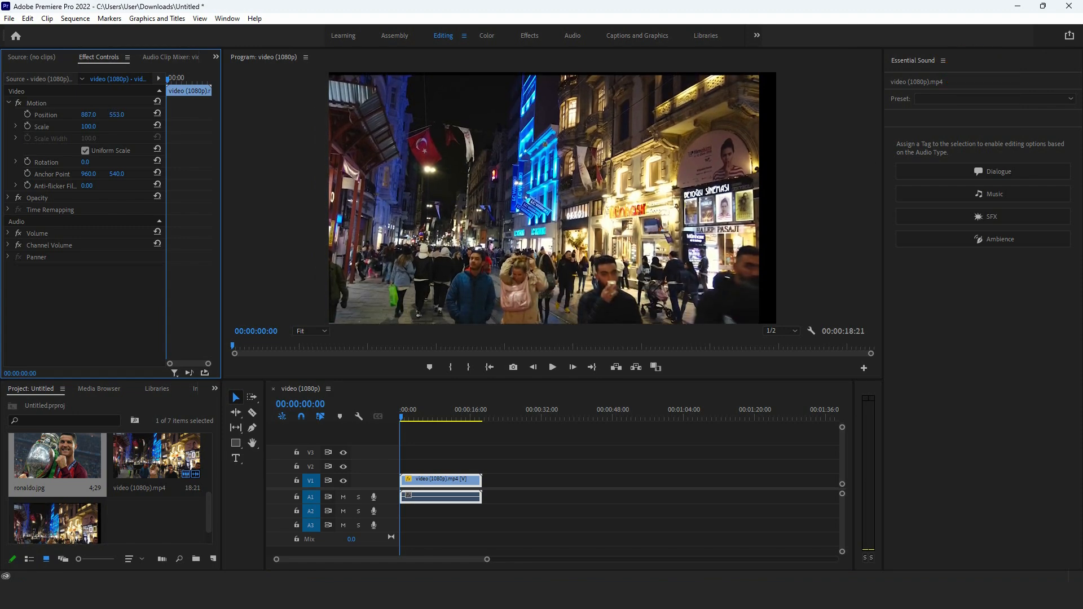
pyautogui.click(117, 115)
pyautogui.write('600')
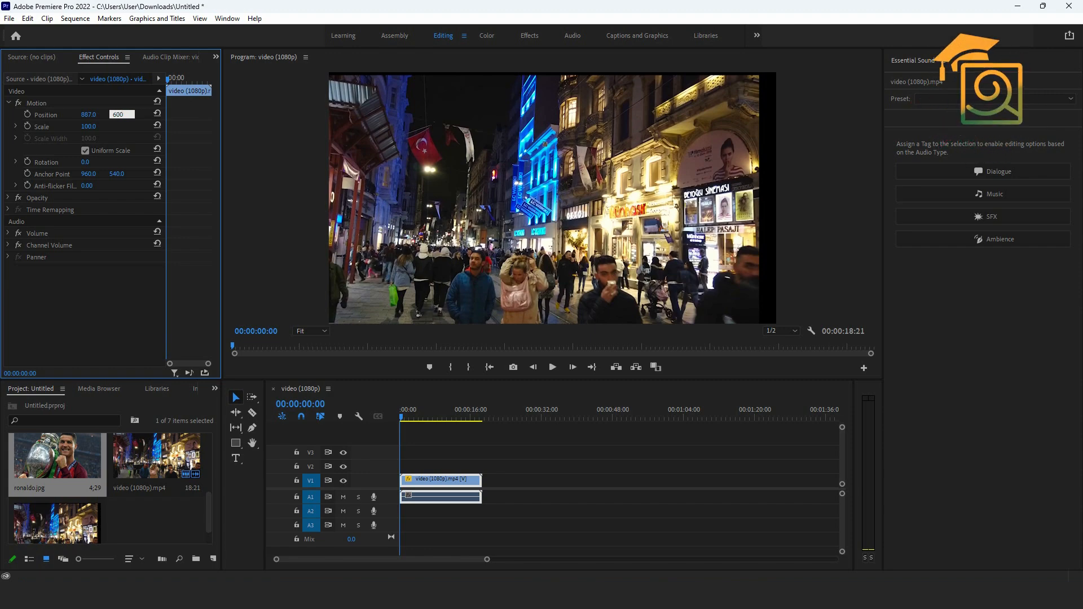
pyautogui.press('Return')
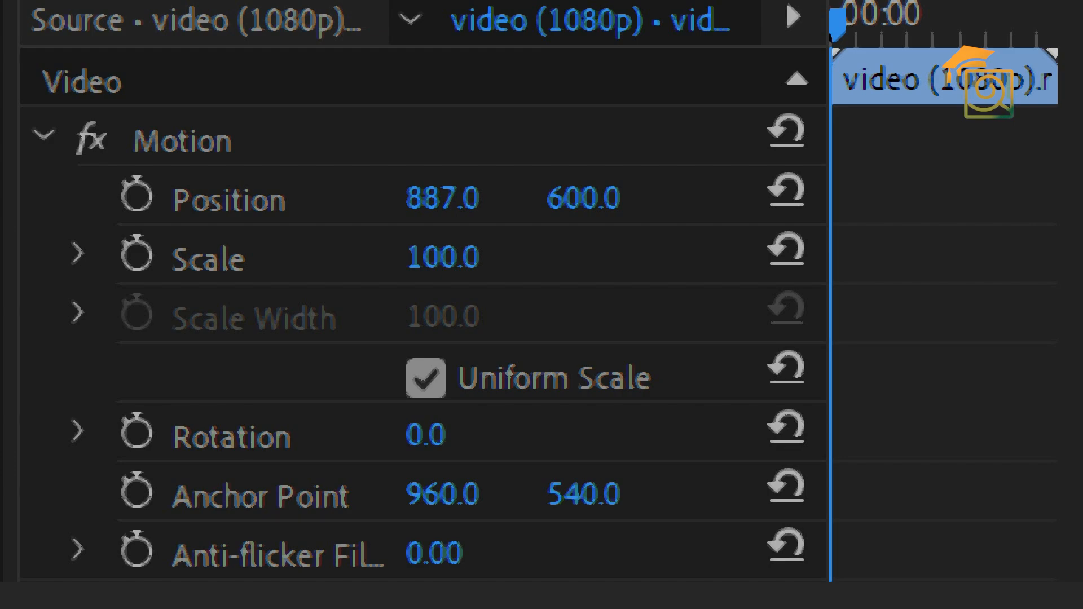
# Adjust the clip's position values to about 963 horizontally and 571 vertically
pyautogui.moveTo(584, 198); pyautogui.dragTo(532, 198)
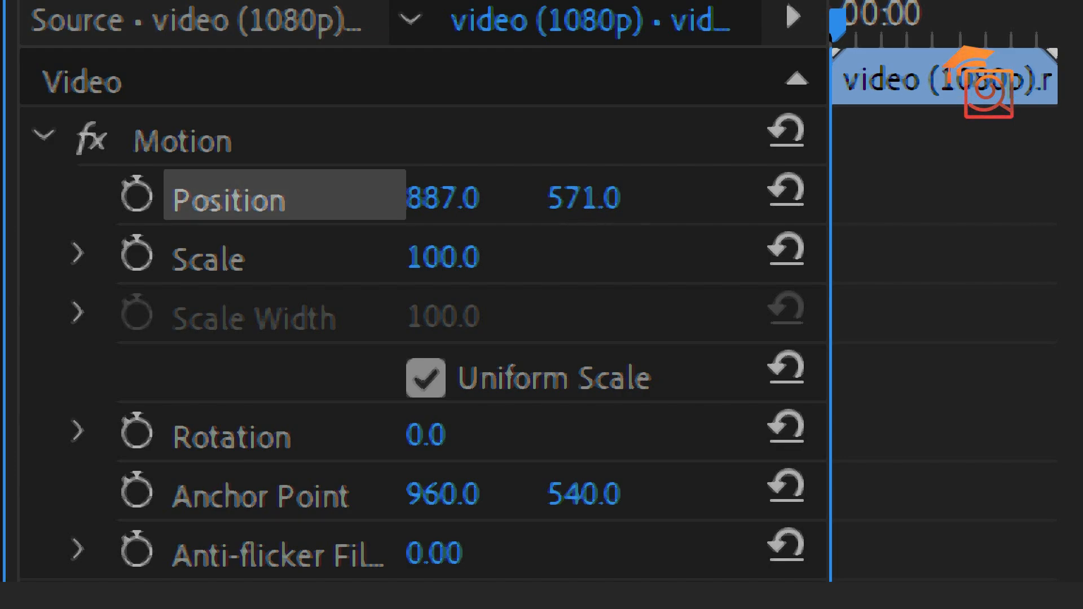
pyautogui.moveTo(443, 198)
pyautogui.mouseDown()
pyautogui.moveTo(493, 198)
pyautogui.moveTo(431, 198)
pyautogui.mouseUp()
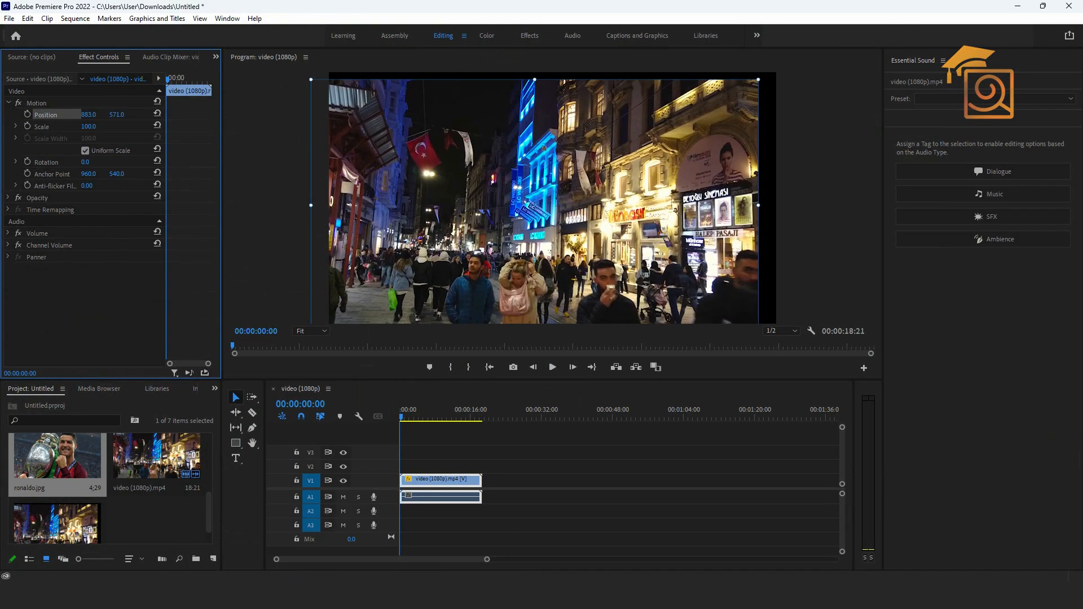
pyautogui.moveTo(88, 115); pyautogui.dragTo(134, 115)
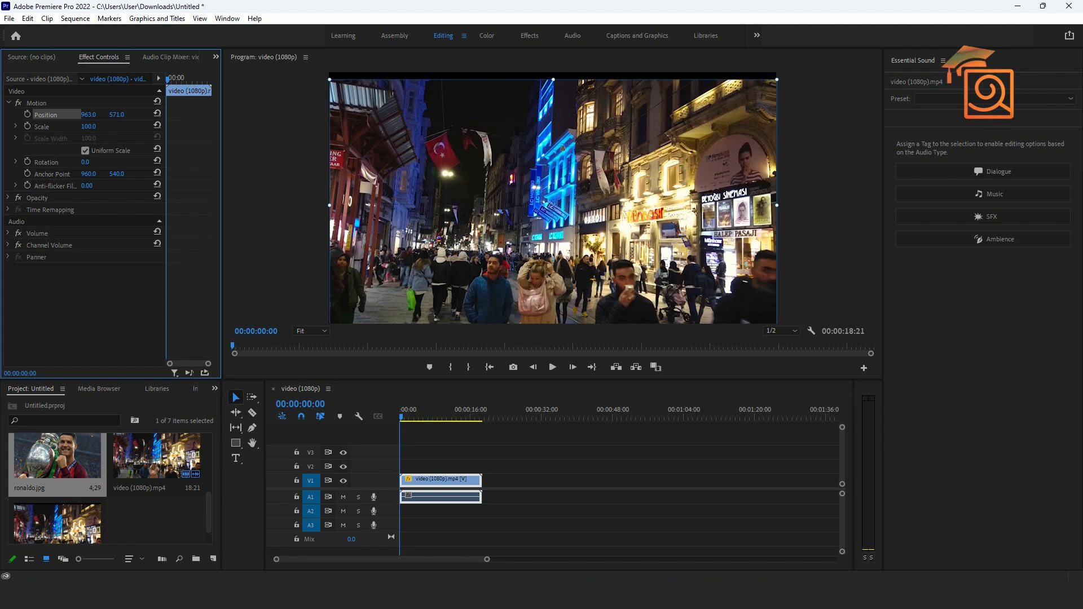
# Reposition the clip directly in the program preview to about 955.7, 539.5 and scale it to 103
pyautogui.click(36, 103)
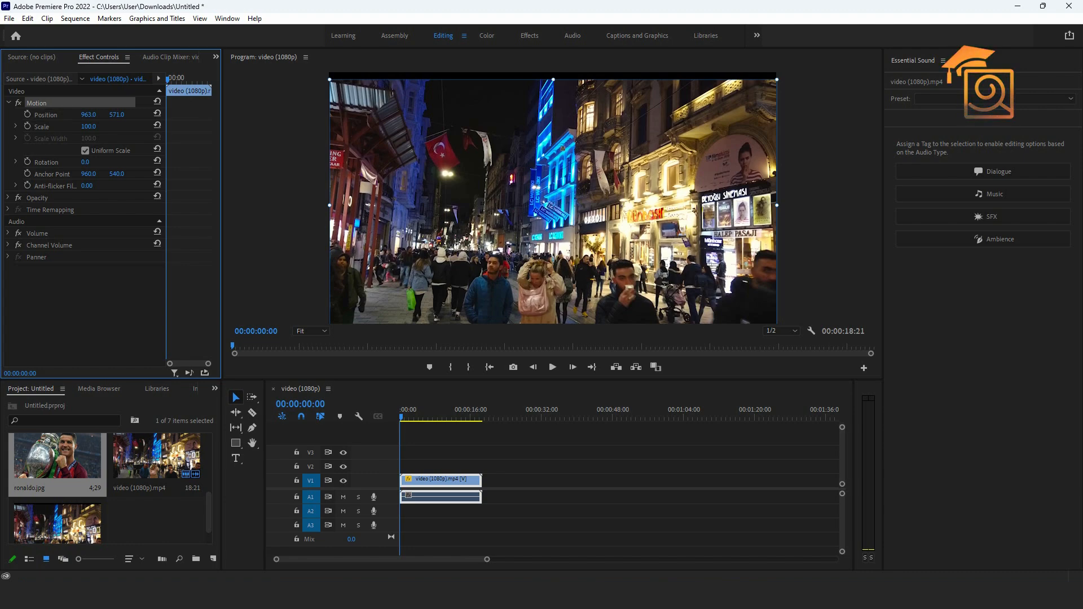
pyautogui.moveTo(562, 148)
pyautogui.mouseDown()
pyautogui.moveTo(638, 90)
pyautogui.moveTo(707, 141)
pyautogui.moveTo(427, 159)
pyautogui.moveTo(570, 179)
pyautogui.moveTo(579, 151)
pyautogui.moveTo(561, 141)
pyautogui.mouseUp()
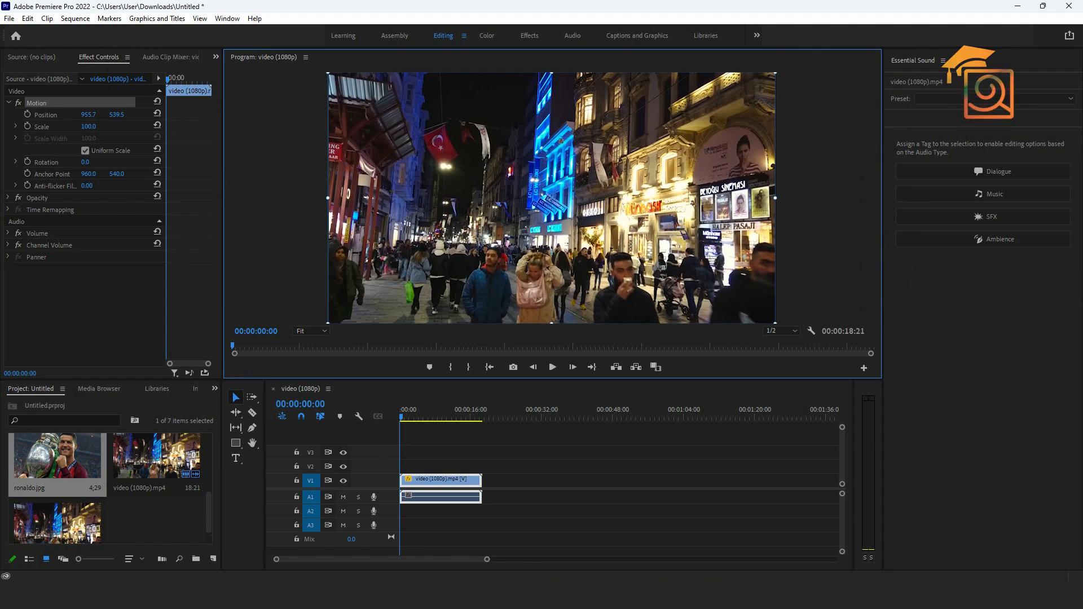
pyautogui.moveTo(88, 126)
pyautogui.mouseDown()
pyautogui.moveTo(141, 126)
pyautogui.moveTo(64, 127)
pyautogui.moveTo(255, 126)
pyautogui.moveTo(78, 126)
pyautogui.mouseUp()
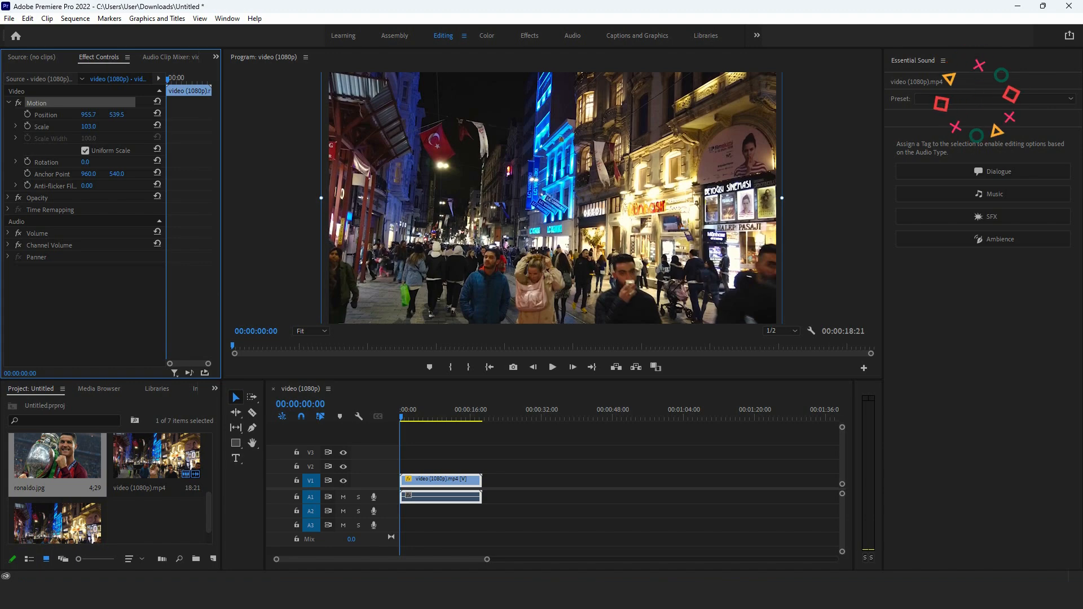
# Turn off uniform scaling and set the clip's scale height to 119 and scale width to 103
pyautogui.click(85, 151)
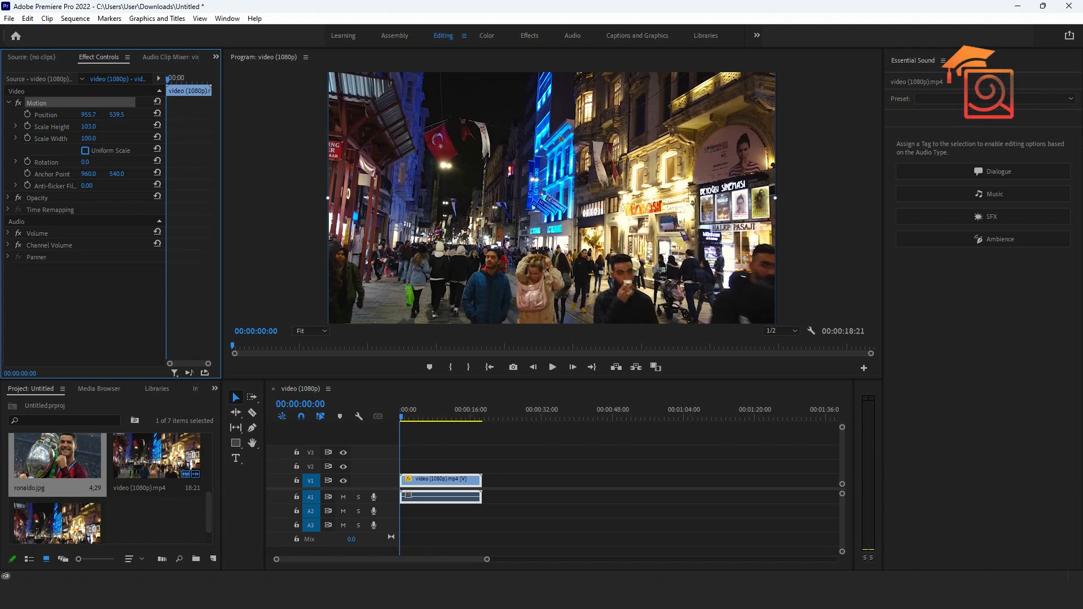
pyautogui.click(85, 151)
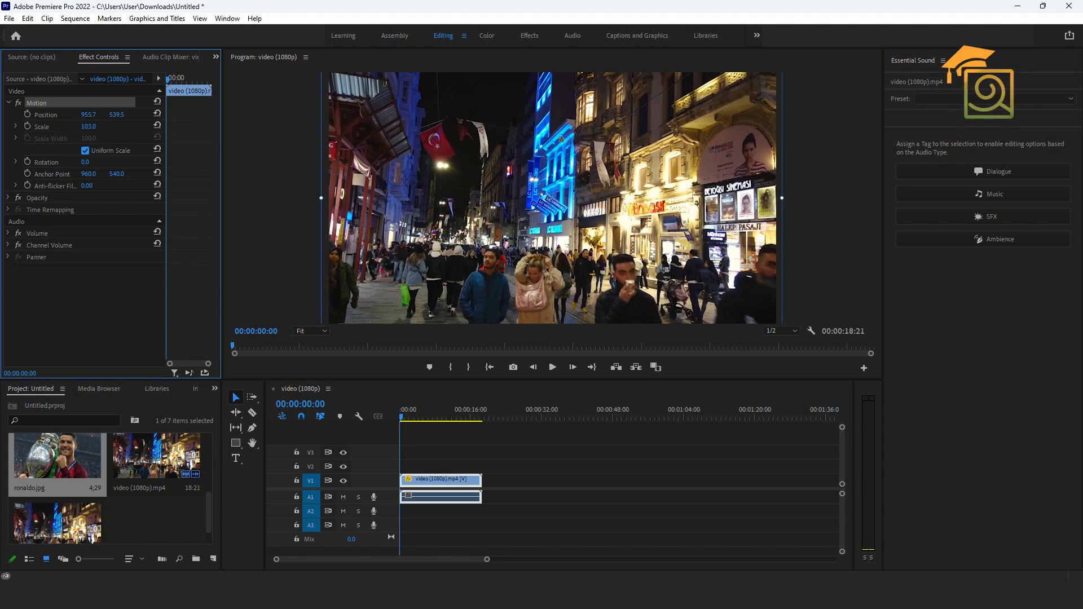
pyautogui.click(85, 151)
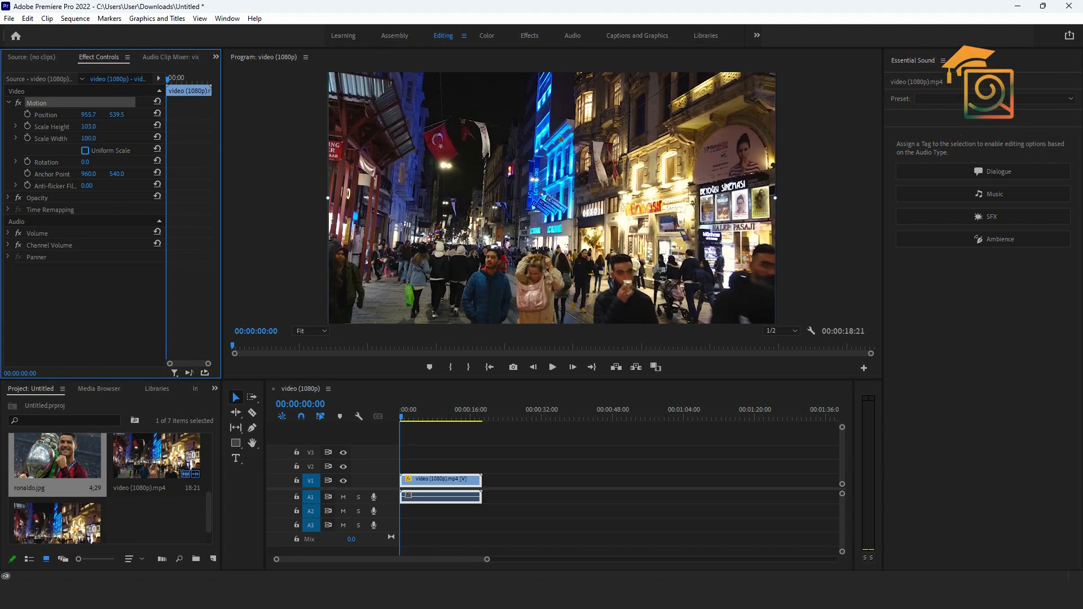
pyautogui.moveTo(89, 138)
pyautogui.mouseDown()
pyautogui.moveTo(33, 139)
pyautogui.moveTo(141, 127)
pyautogui.moveTo(38, 127)
pyautogui.moveTo(100, 127)
pyautogui.mouseUp()
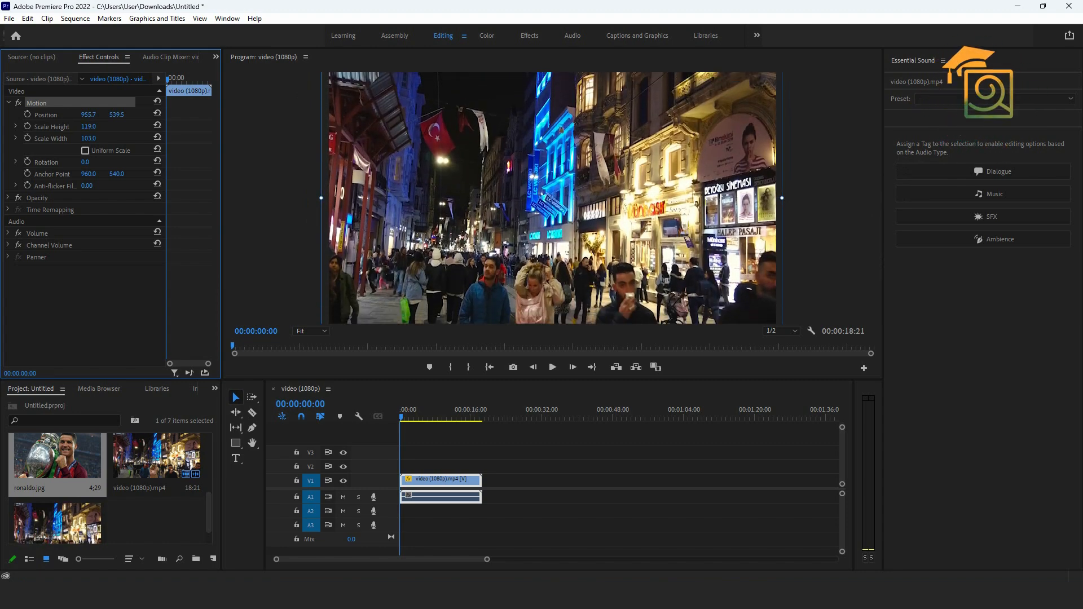
pyautogui.click(86, 151)
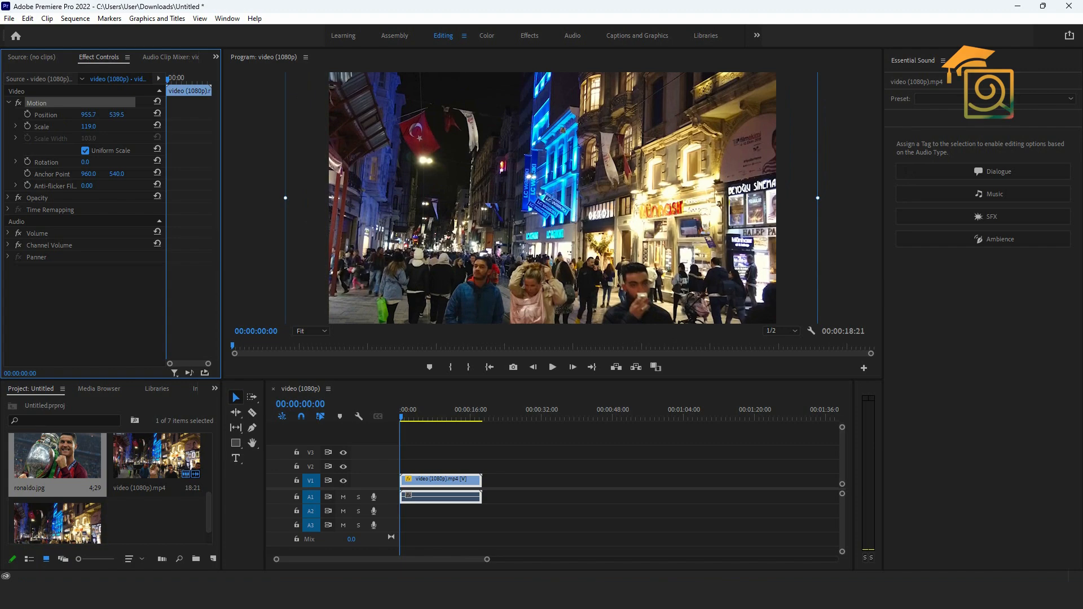
pyautogui.click(86, 151)
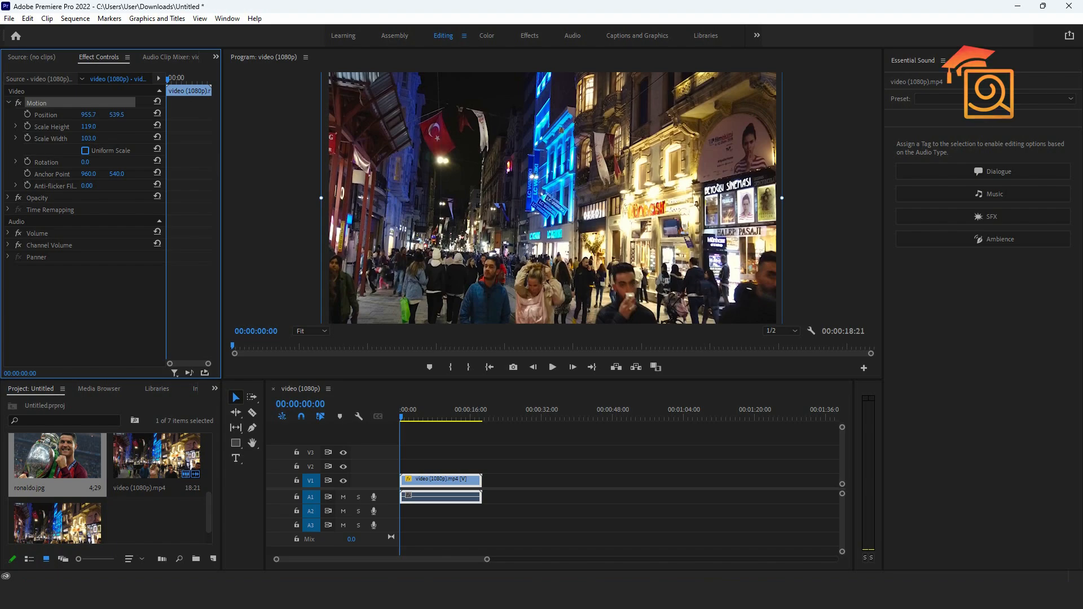
# Rotate the clip to -1.0° and turn uniform scaling back on
pyautogui.moveTo(86, 162)
pyautogui.mouseDown()
pyautogui.moveTo(113, 162)
pyautogui.moveTo(44, 162)
pyautogui.moveTo(88, 162)
pyautogui.moveTo(53, 162)
pyautogui.moveTo(73, 162)
pyautogui.mouseUp()
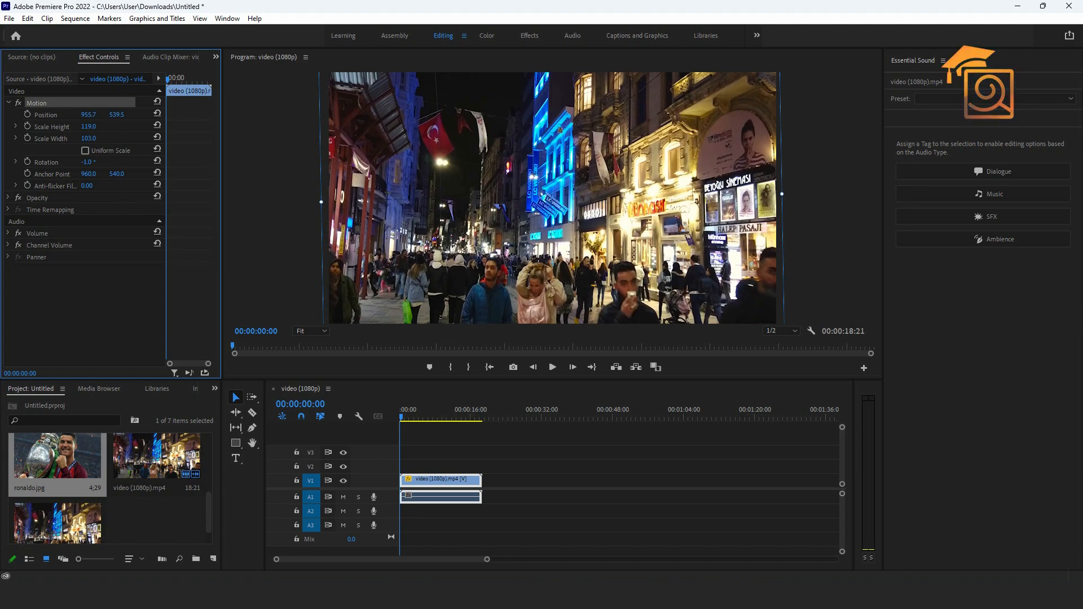
pyautogui.click(85, 151)
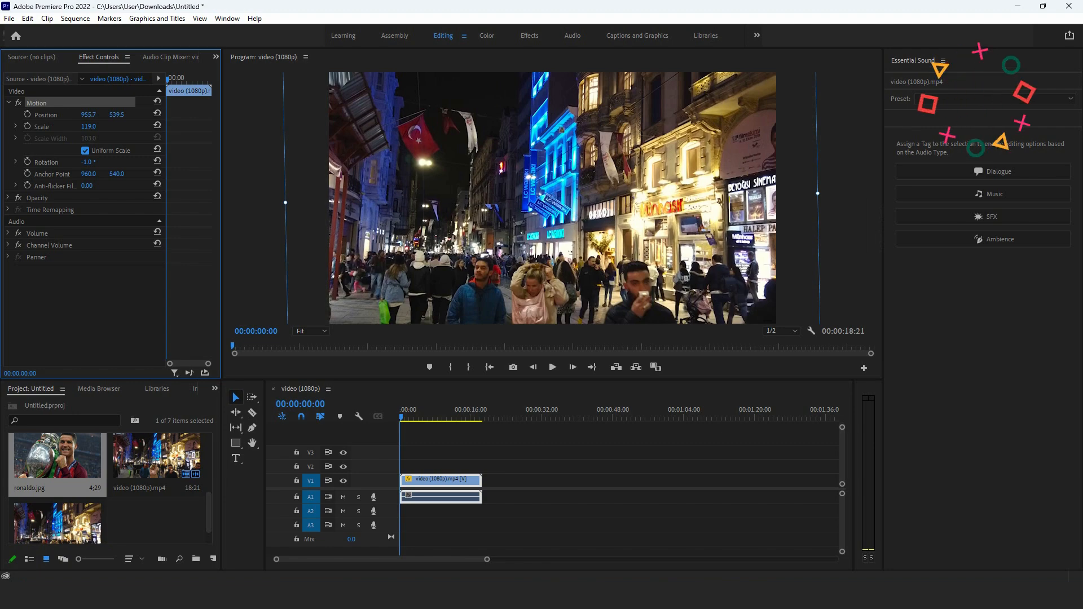
# Shift the anchor point's horizontal value to 955 and move the anchor to the frame's upper-right corner, about 1762.8, 106.8
pyautogui.click(52, 174)
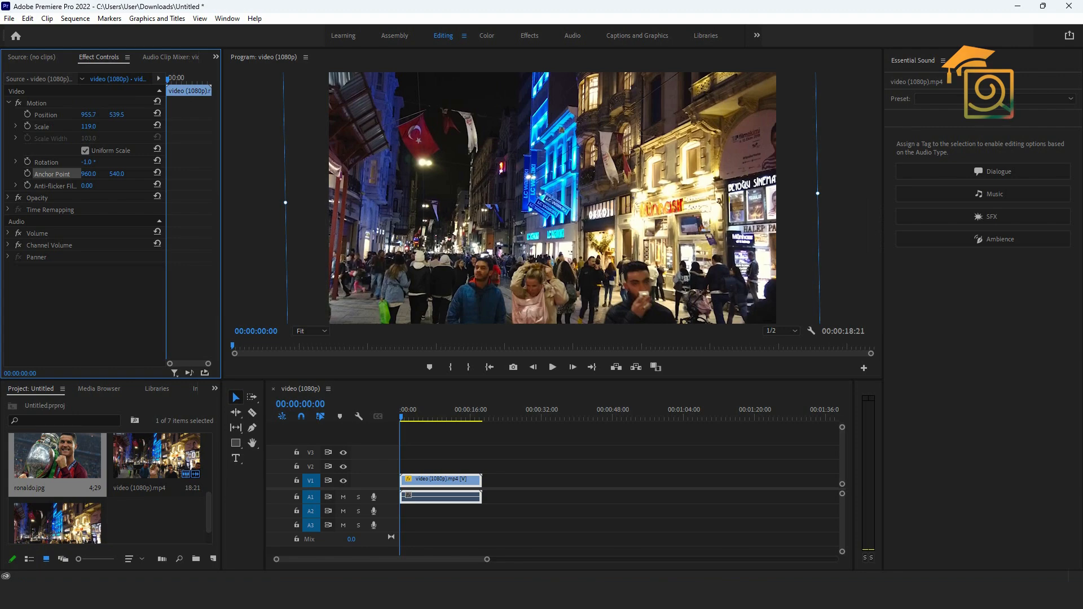
pyautogui.moveTo(89, 174)
pyautogui.mouseDown()
pyautogui.moveTo(113, 174)
pyautogui.moveTo(86, 174)
pyautogui.mouseUp()
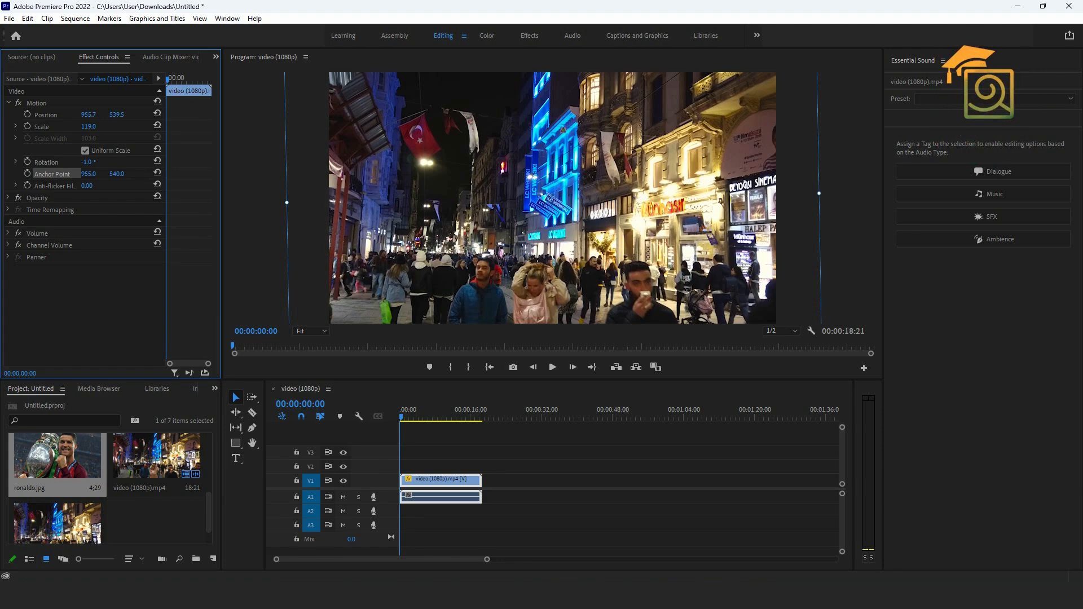
pyautogui.moveTo(552, 198); pyautogui.dragTo(774, 74)
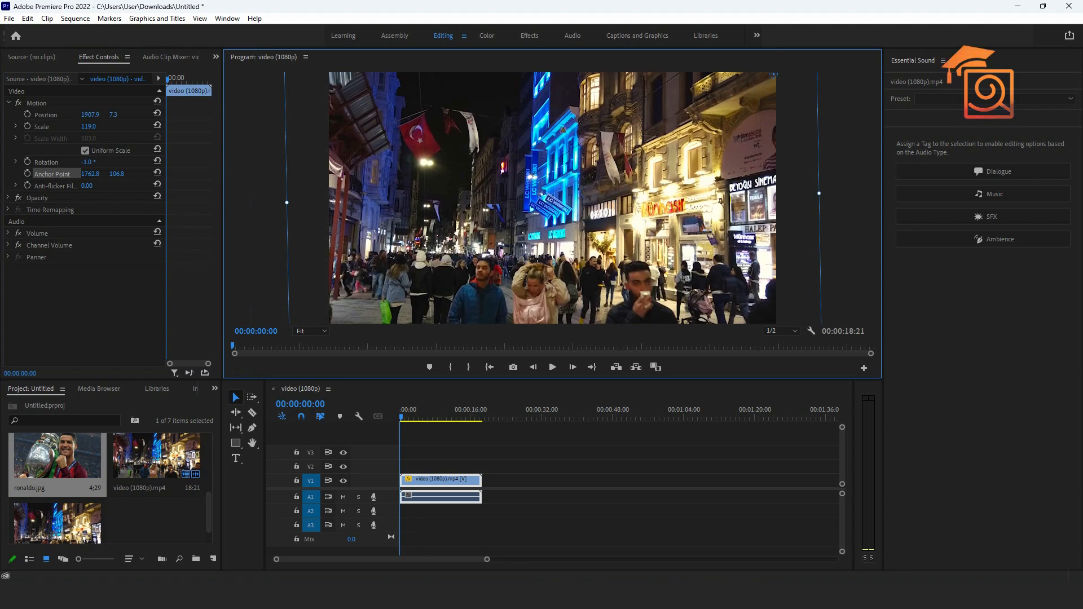
# Try rescaling the clip about its relocated anchor point and open the anti-flicker filter value for editing
pyautogui.moveTo(89, 127)
pyautogui.mouseDown()
pyautogui.moveTo(108, 127)
pyautogui.moveTo(59, 126)
pyautogui.moveTo(89, 126)
pyautogui.mouseUp()
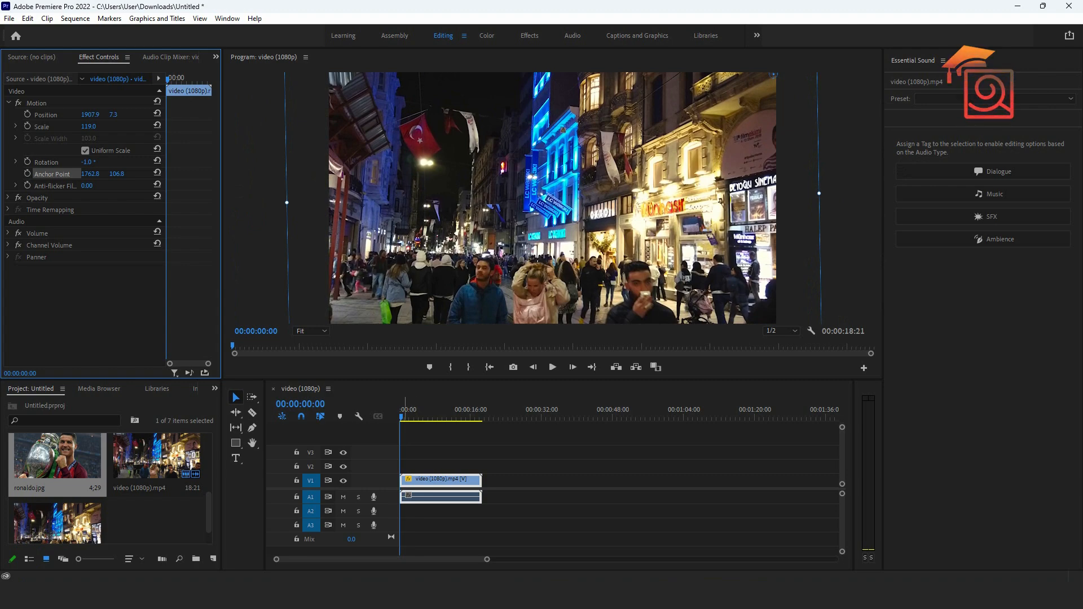
pyautogui.moveTo(412, 410); pyautogui.dragTo(400, 410)
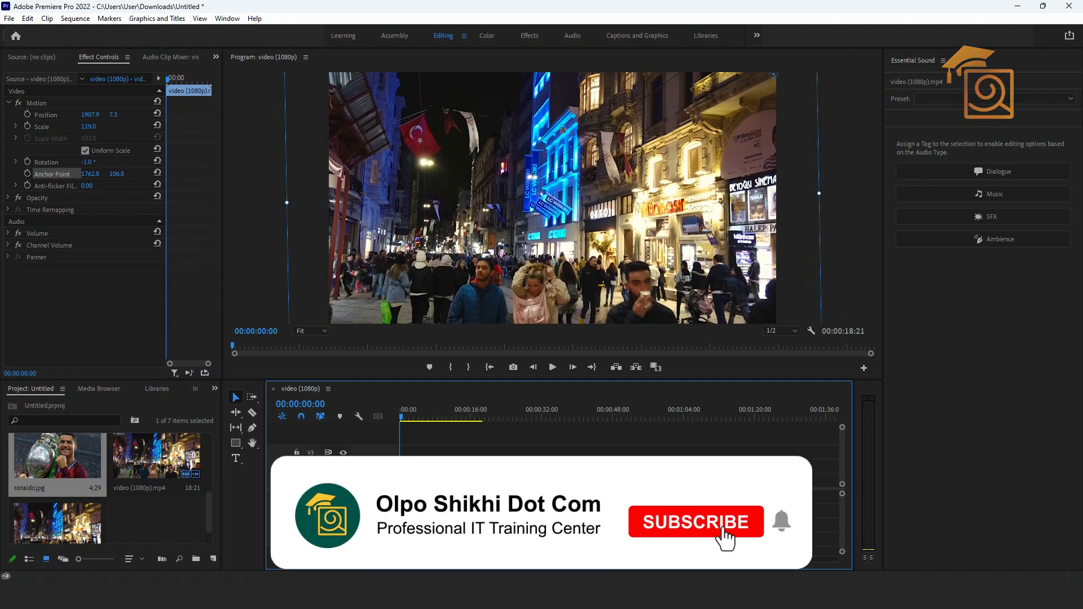
pyautogui.click(87, 186)
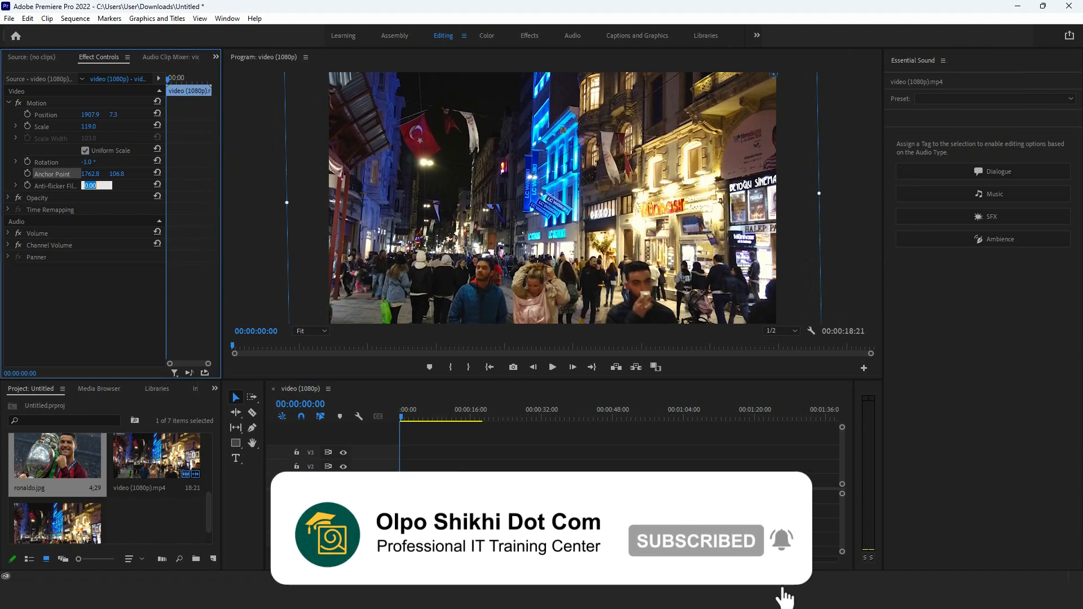
pyautogui.press('Return')
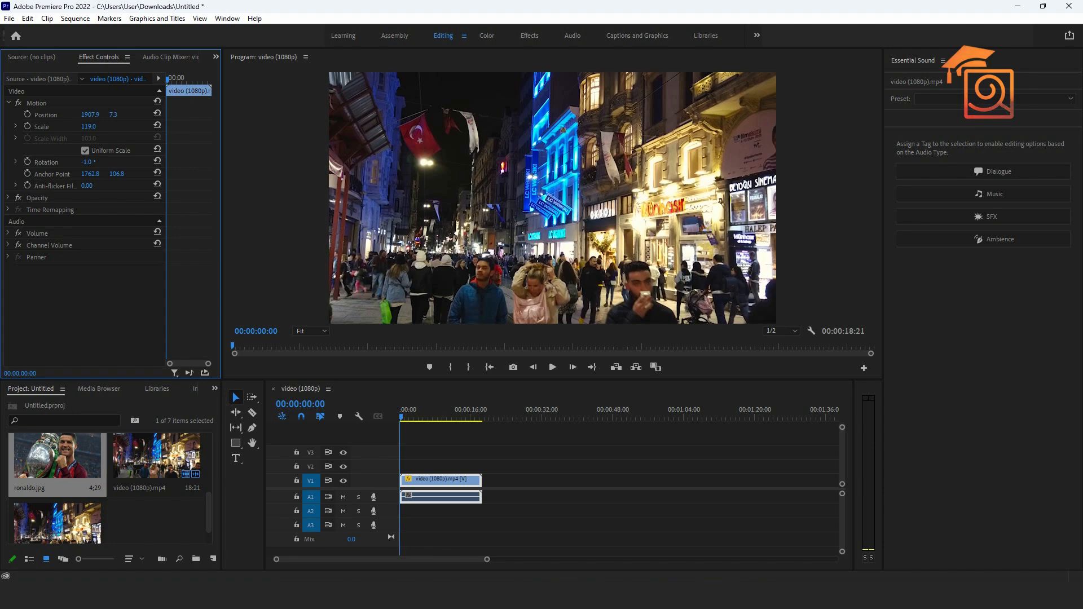
# Expand the clip's Opacity properties and try adjusting the opacity value
pyautogui.click(7, 197)
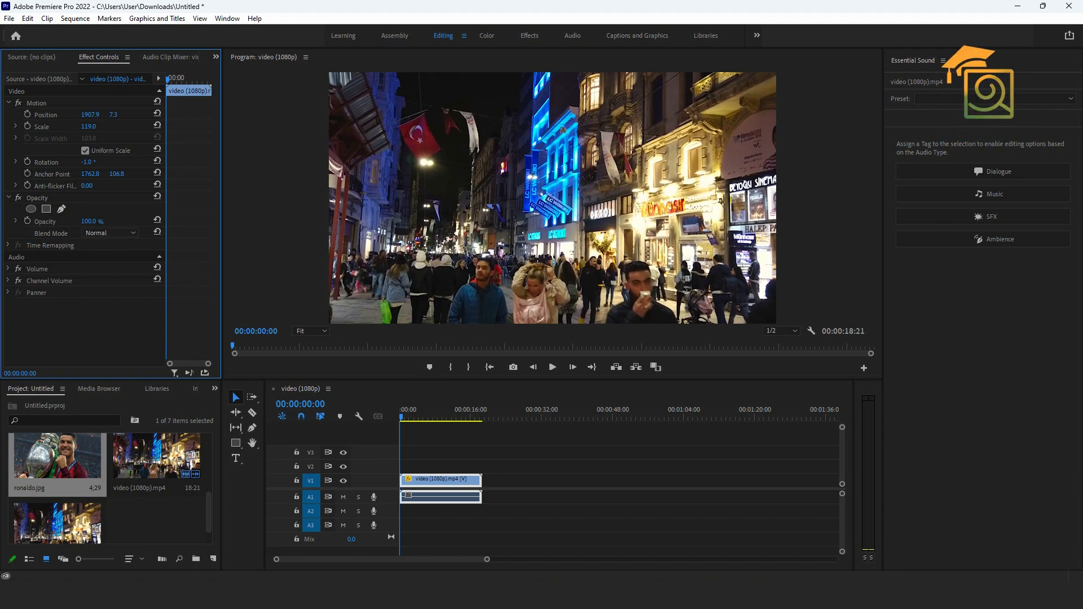
pyautogui.moveTo(90, 221)
pyautogui.mouseDown()
pyautogui.moveTo(33, 221)
pyautogui.moveTo(90, 221)
pyautogui.mouseUp()
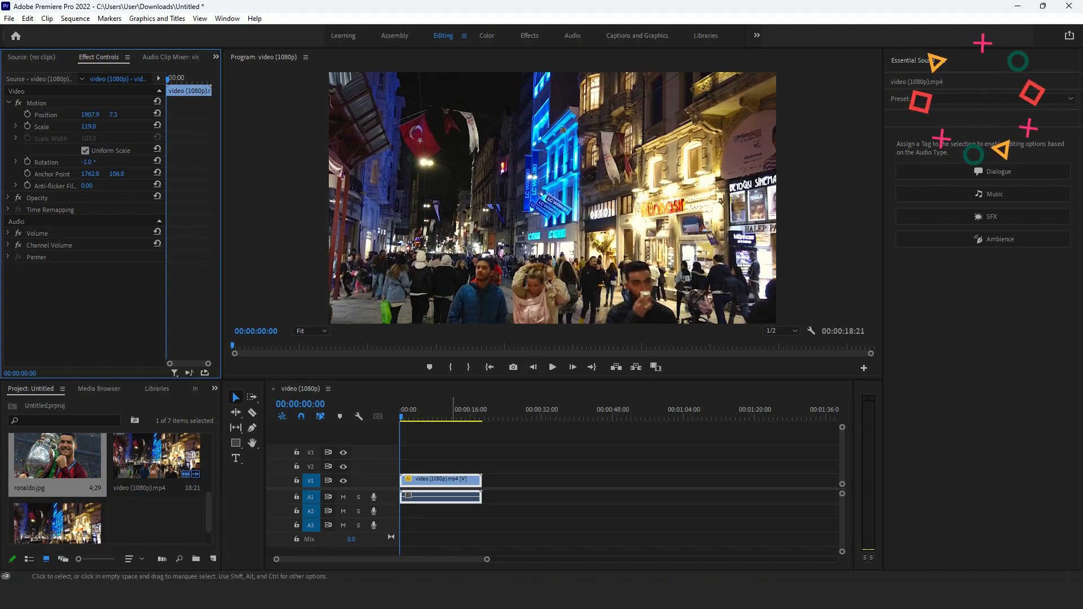
# Delete the video clip from the timeline and place the five footballer images end to end on track V1
pyautogui.moveTo(558, 528); pyautogui.dragTo(438, 460)
pyautogui.press('Delete')
pyautogui.scroll(3, 110, 489)
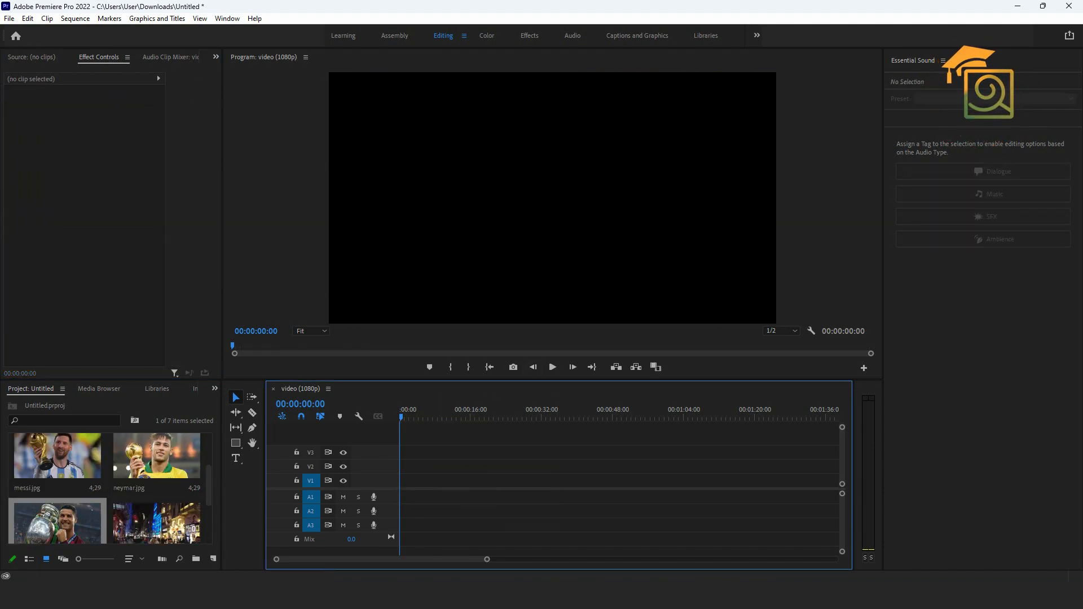
pyautogui.scroll(-2, 110, 488)
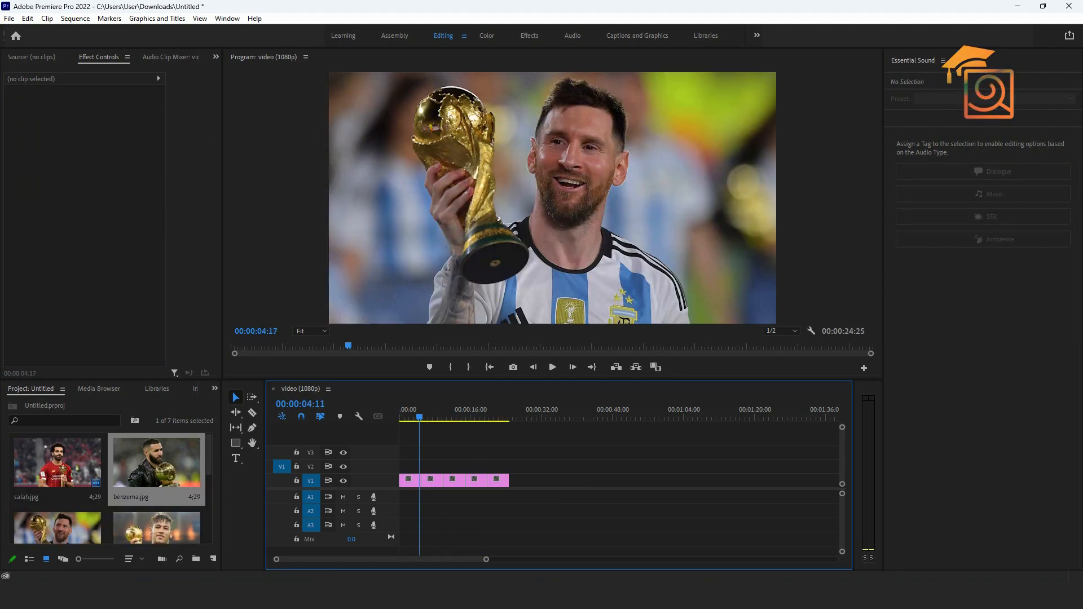
# Select the messi.jpg clip and enable Position keyframing at the start of the sequence
pyautogui.press('Home')
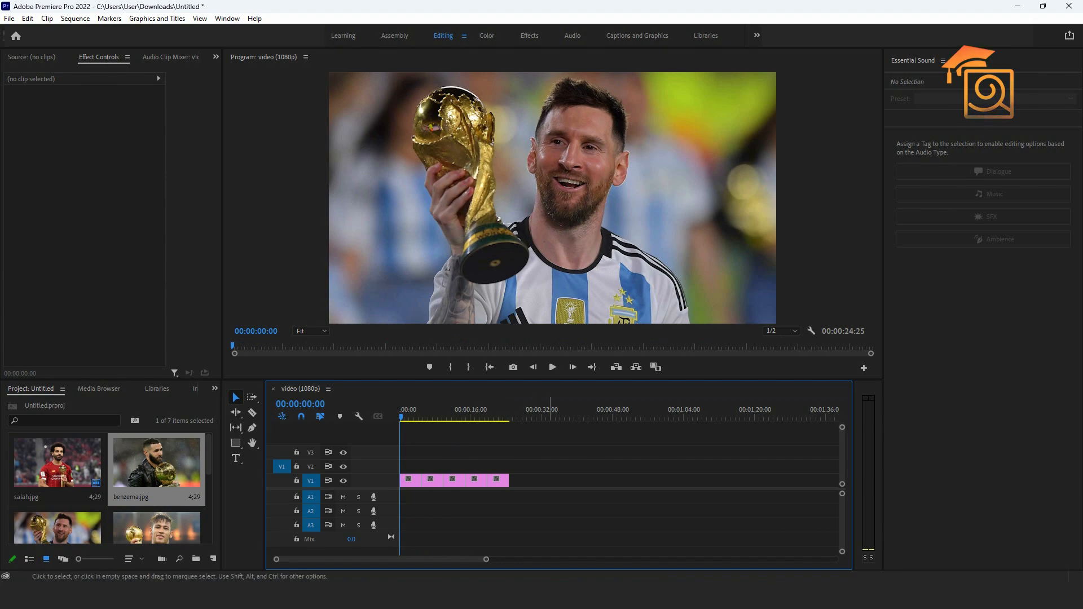
pyautogui.moveTo(487, 559); pyautogui.dragTo(417, 559)
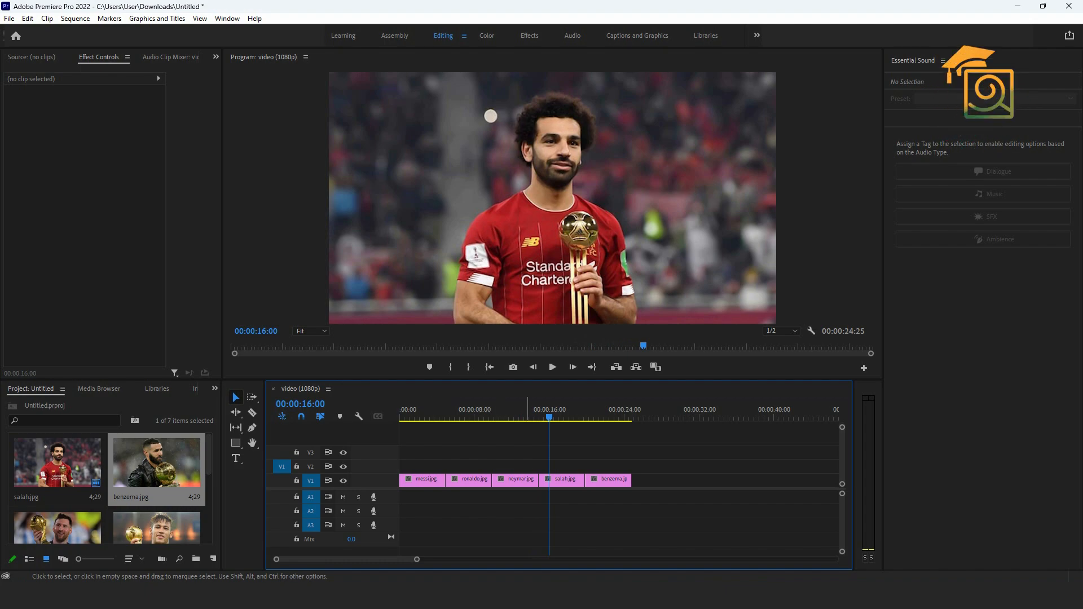
pyautogui.press('Home')
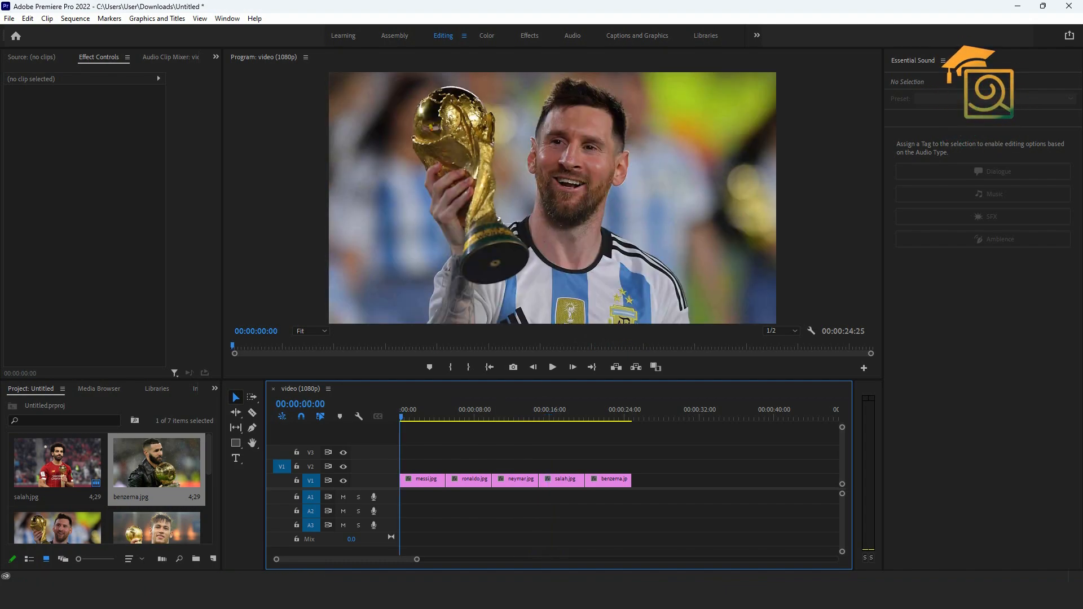
pyautogui.click(425, 480)
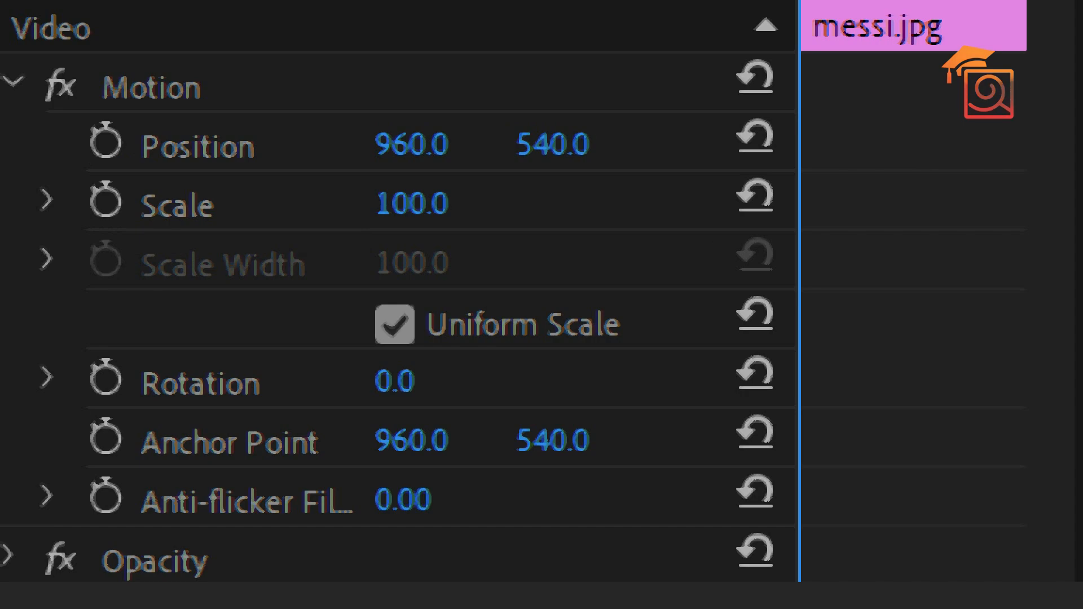
pyautogui.click(106, 142)
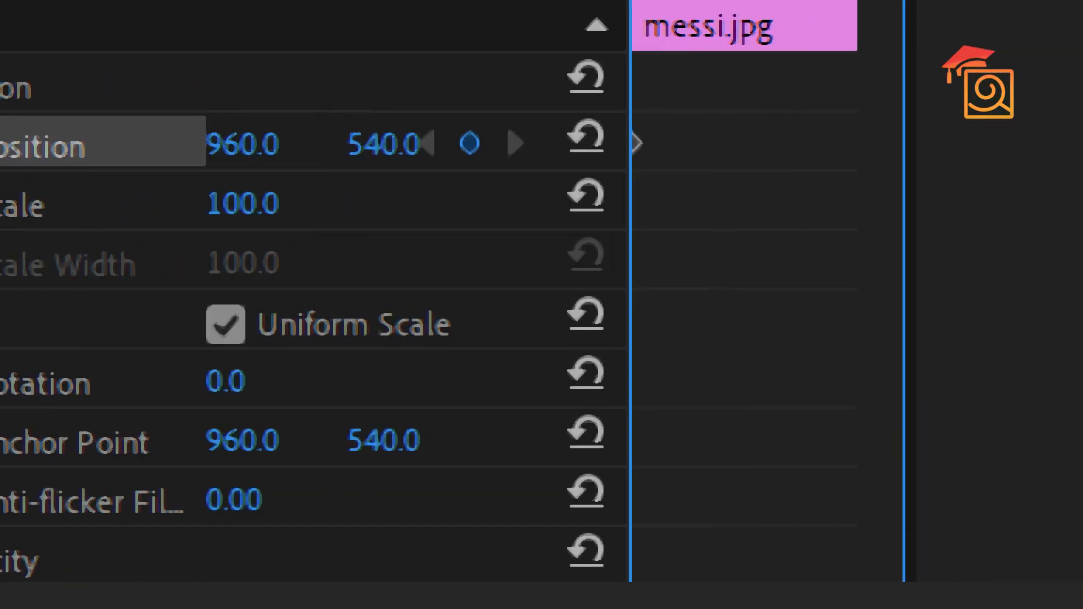
pyautogui.moveTo(635, 142); pyautogui.dragTo(684, 143)
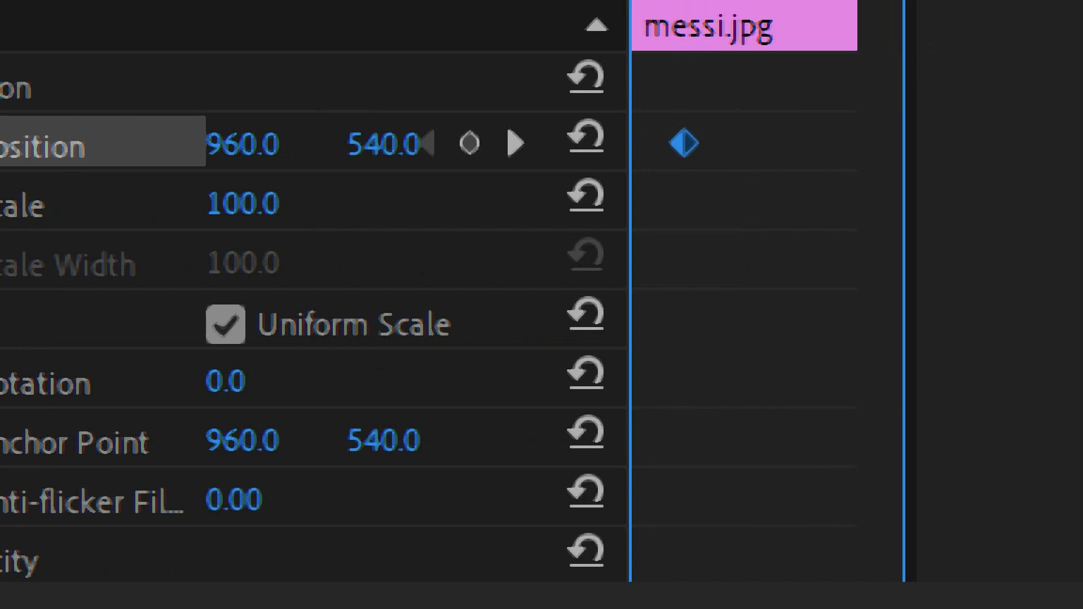
pyautogui.hotkey('ctrl', 'z')
# Set messi.jpg's scale to 120 and reposition the image at the first keyframe to about 768, 644
pyautogui.scroll(-3, 313, 304)
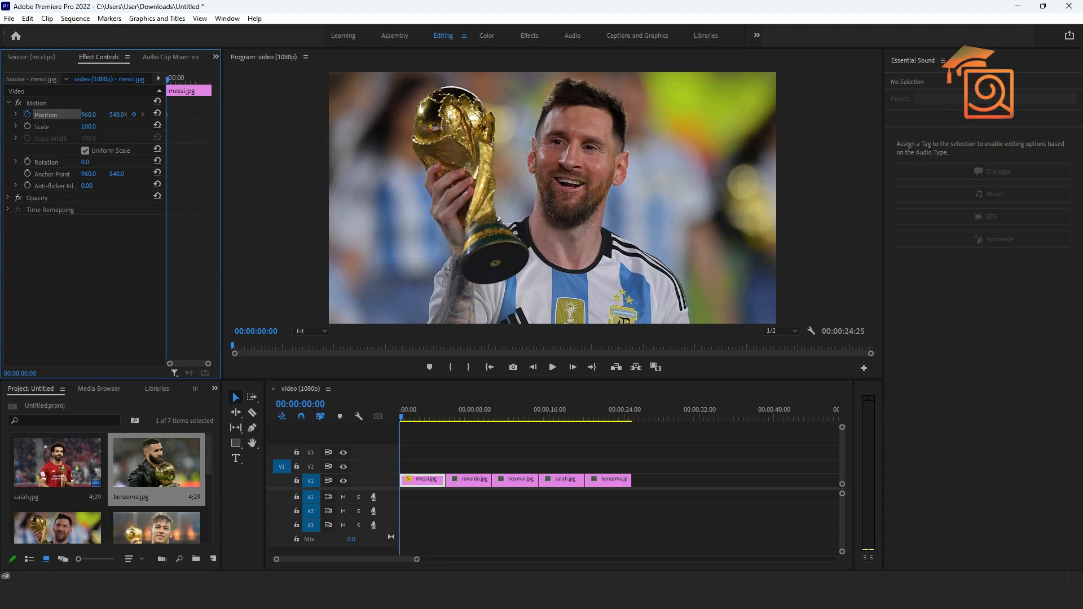
pyautogui.click(90, 126)
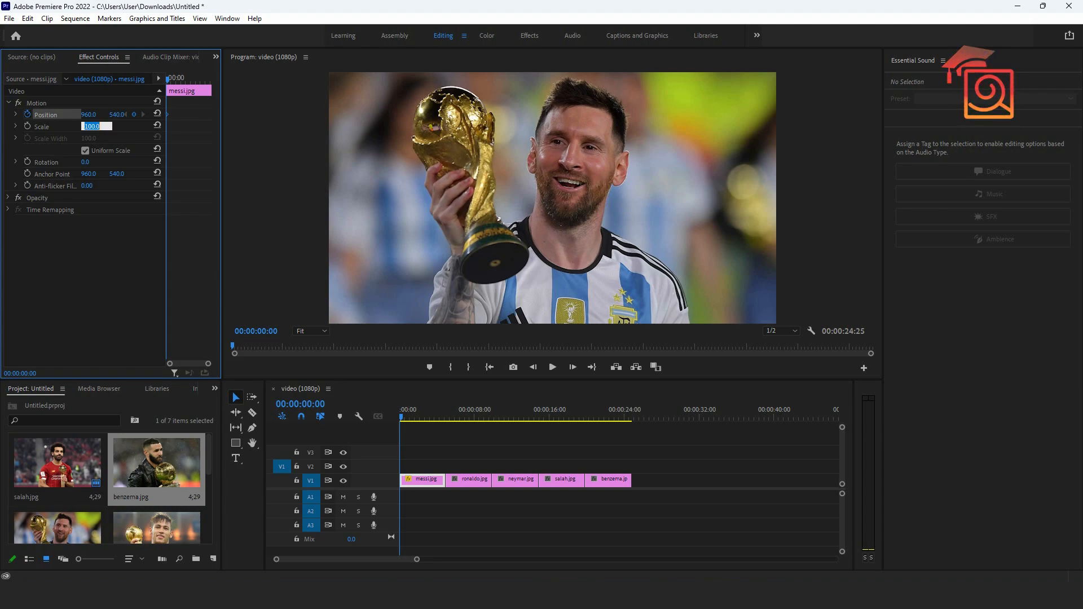
pyautogui.write('120')
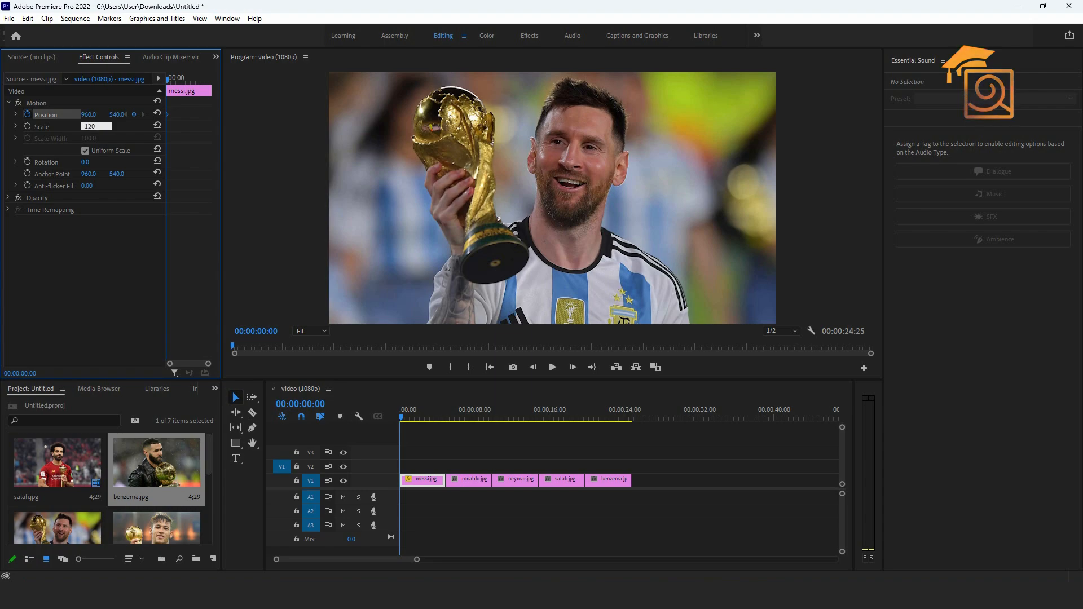
pyautogui.press('Return')
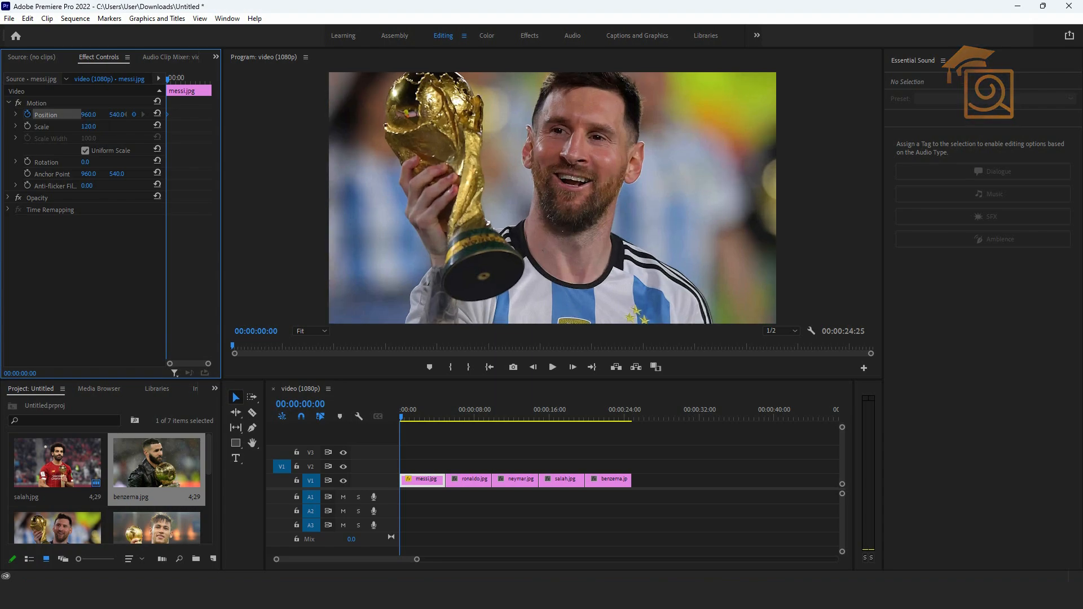
pyautogui.click(37, 102)
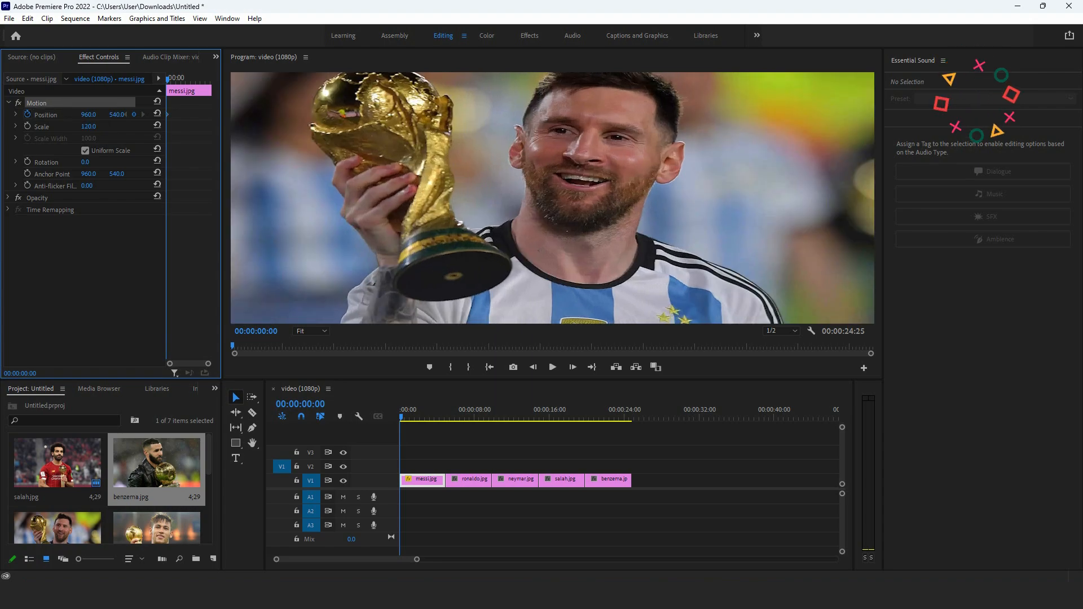
pyautogui.moveTo(553, 198); pyautogui.dragTo(508, 222)
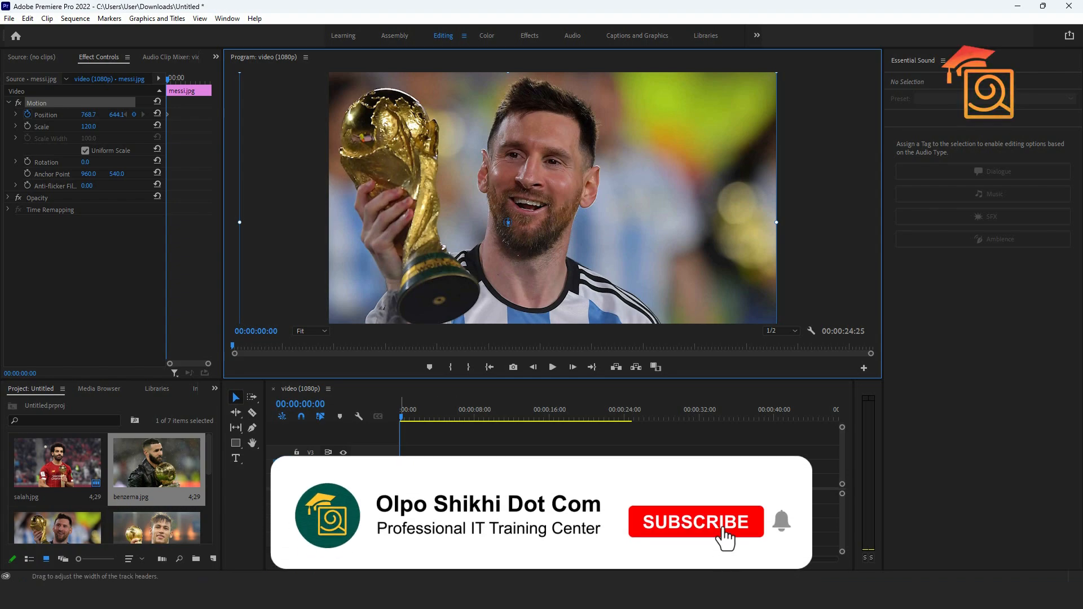
# Add a Position keyframe at the end of messi.jpg with the horizontal value set to 1135.7
pyautogui.click(405, 417)
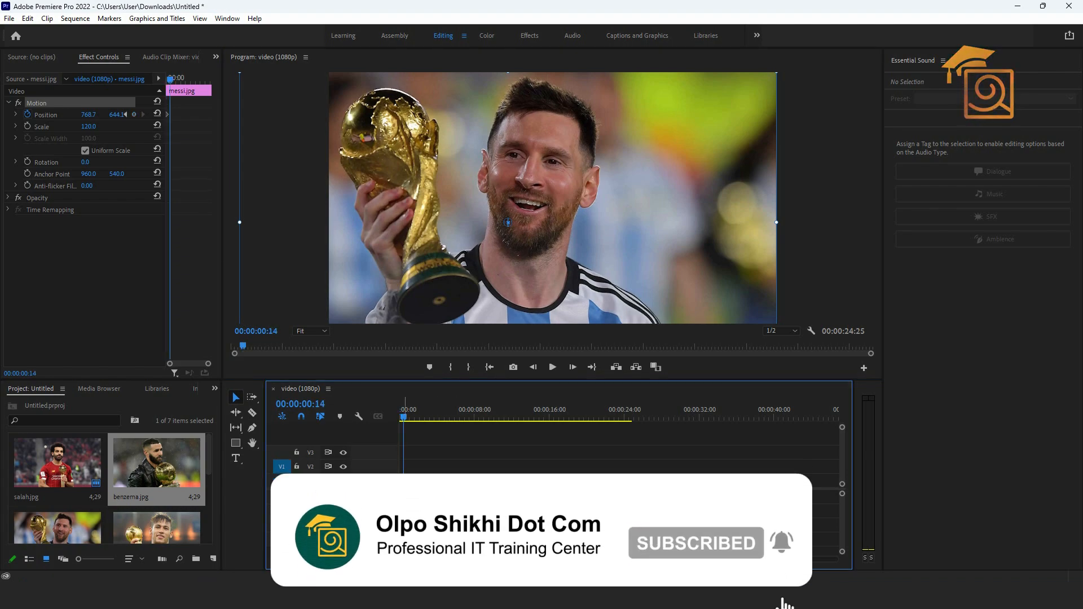
pyautogui.press('Down')
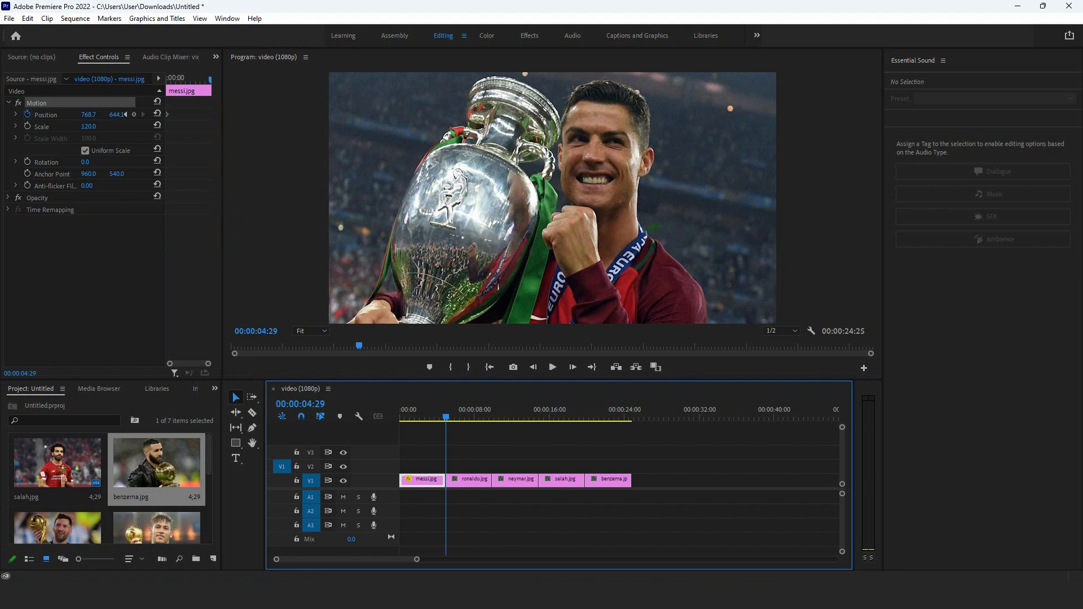
pyautogui.moveTo(88, 114); pyautogui.dragTo(157, 115)
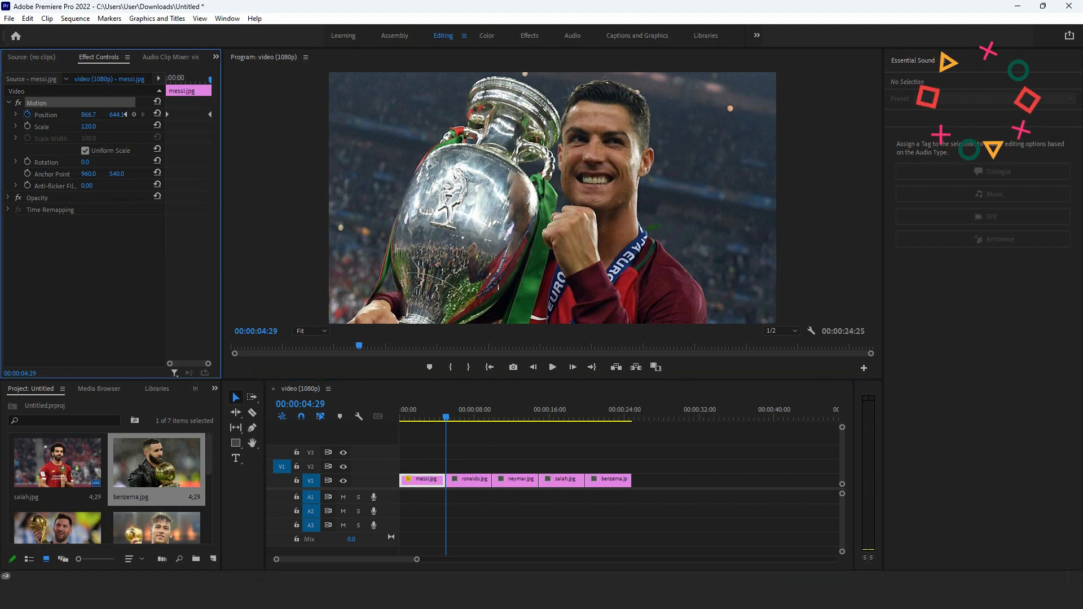
pyautogui.moveTo(445, 417); pyautogui.dragTo(399, 417)
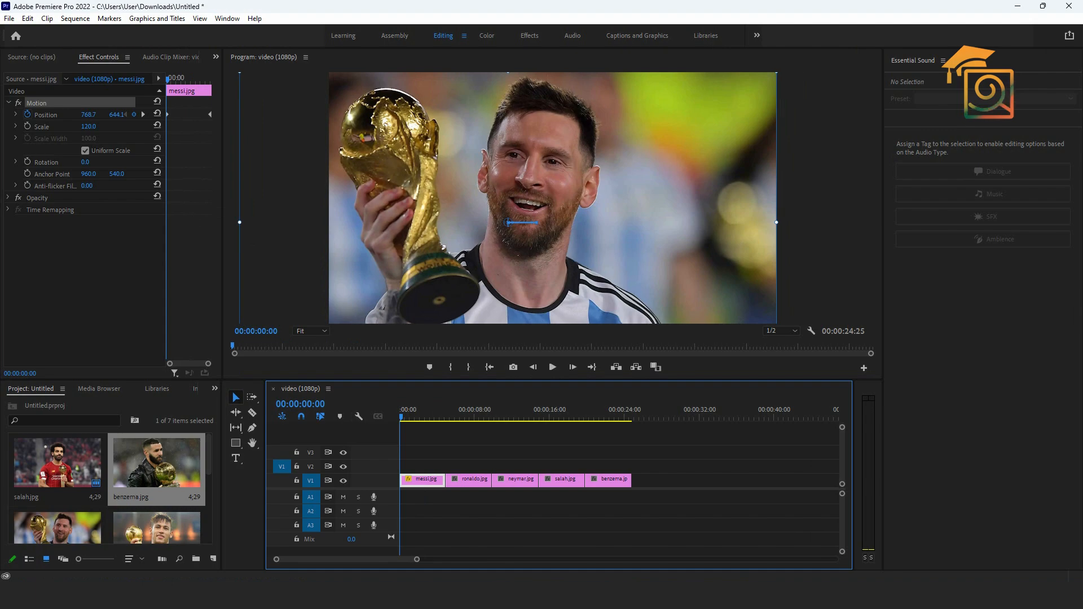
pyautogui.press('Down')
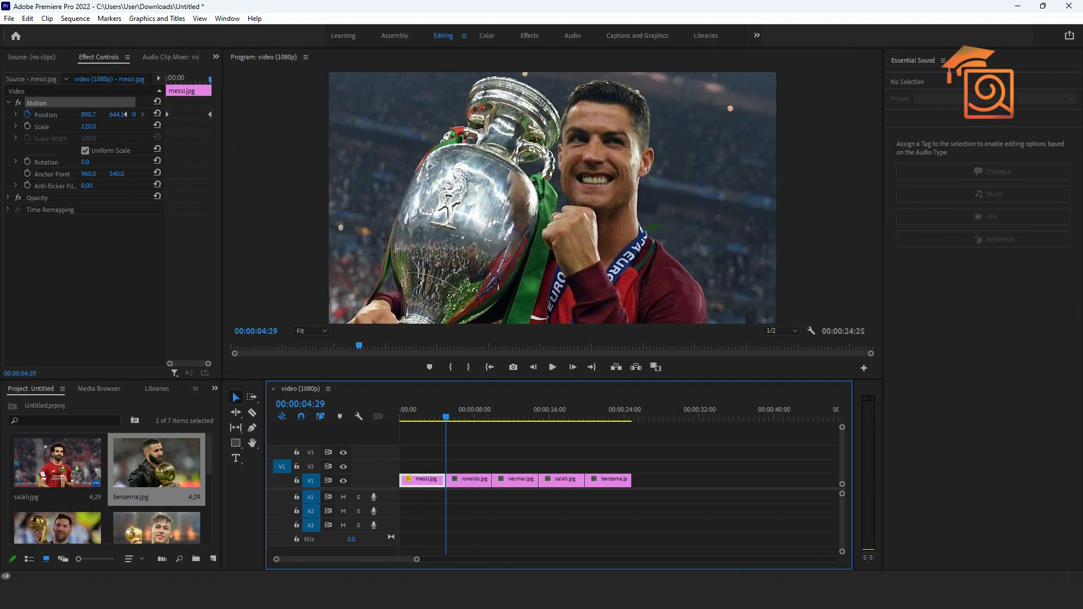
pyautogui.moveTo(88, 115); pyautogui.dragTo(208, 114)
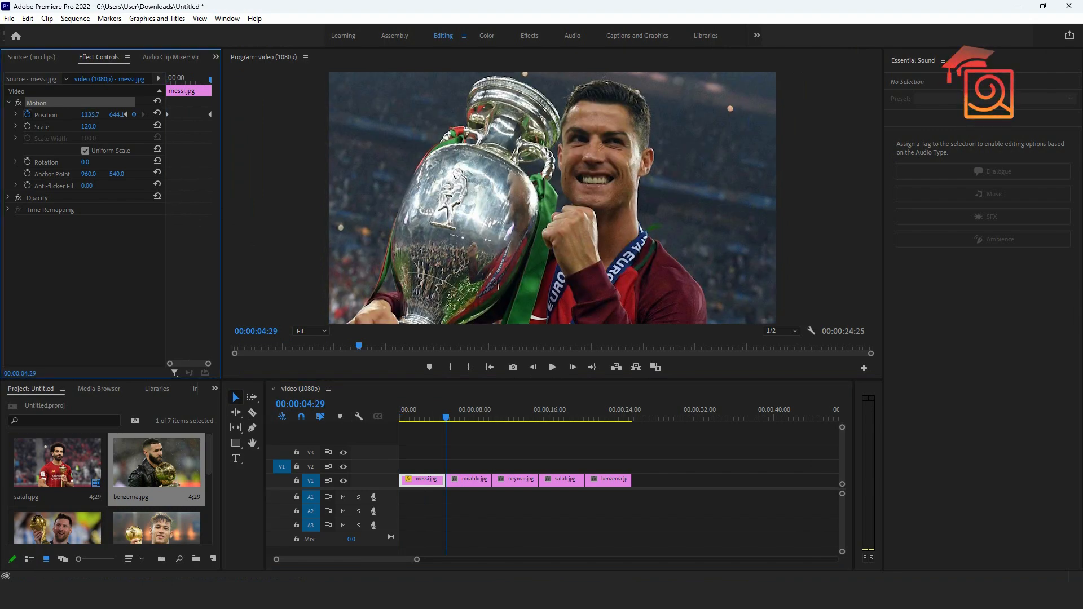
# Play the sequence from its start to preview the horizontal movement of messi.jpg
pyautogui.moveTo(445, 417)
pyautogui.mouseDown()
pyautogui.moveTo(400, 416)
pyautogui.moveTo(458, 416)
pyautogui.mouseUp()
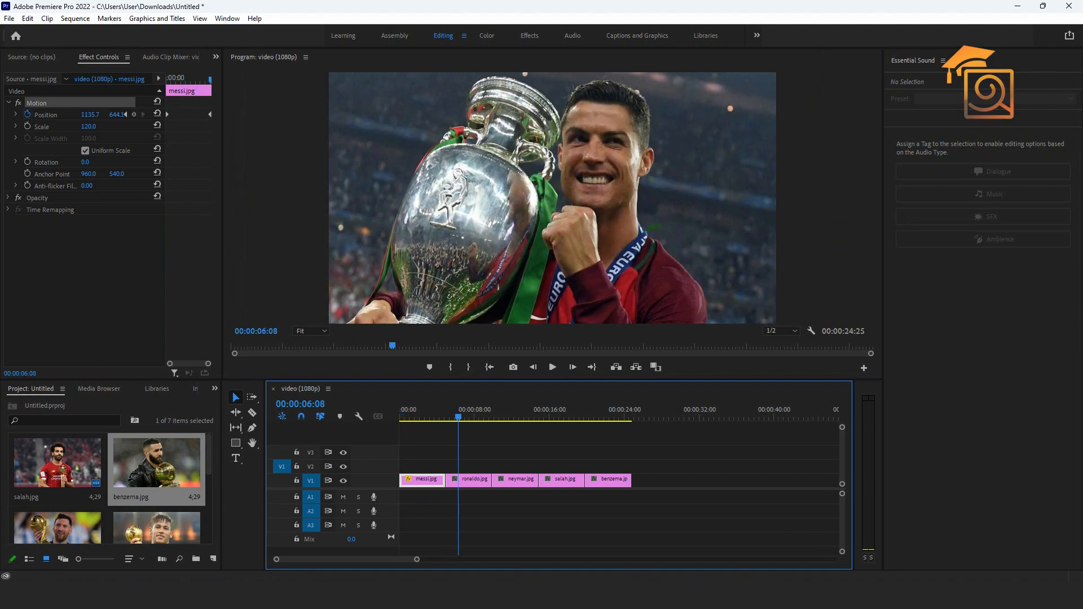
pyautogui.press('Home')
pyautogui.press('space')
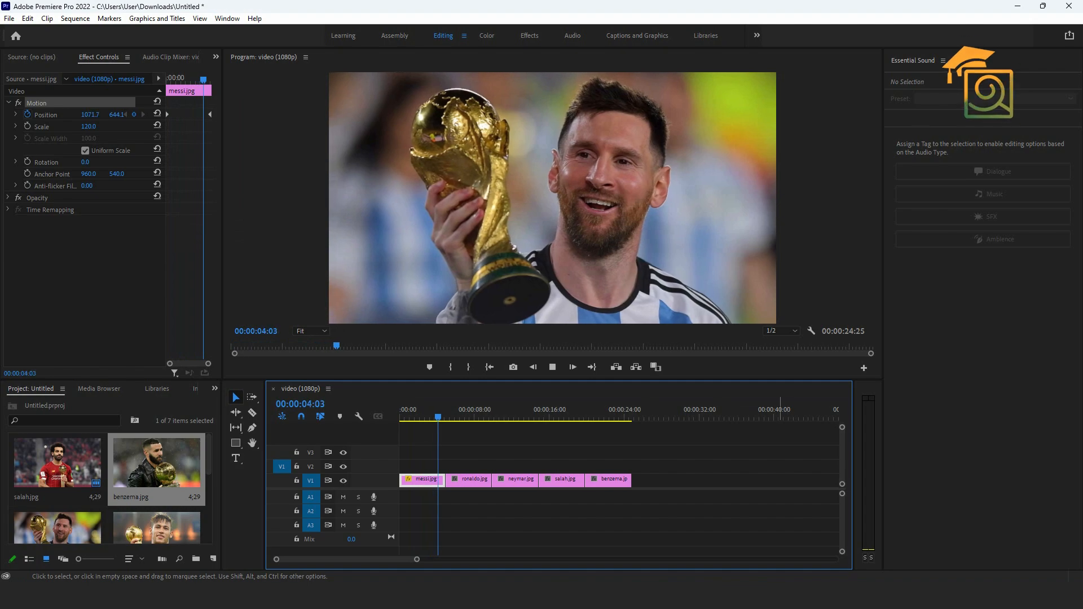
pyautogui.press('space')
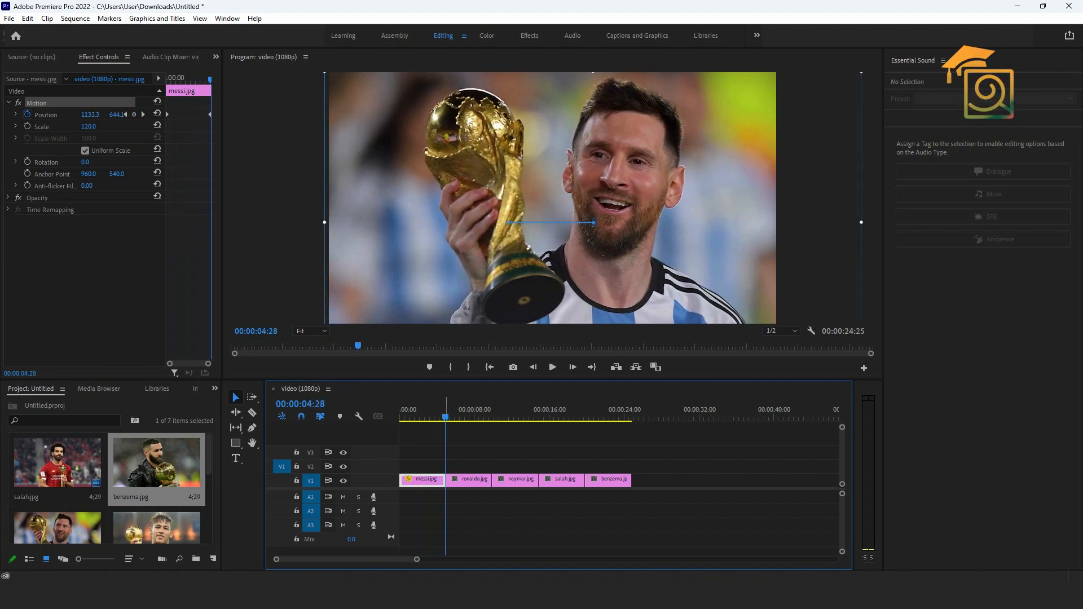
# At the start of ronaldo.jpg, set the clip's scale to 120 and raise the image to a vertical position of about 433.5
pyautogui.press('Right')
pyautogui.click(464, 480)
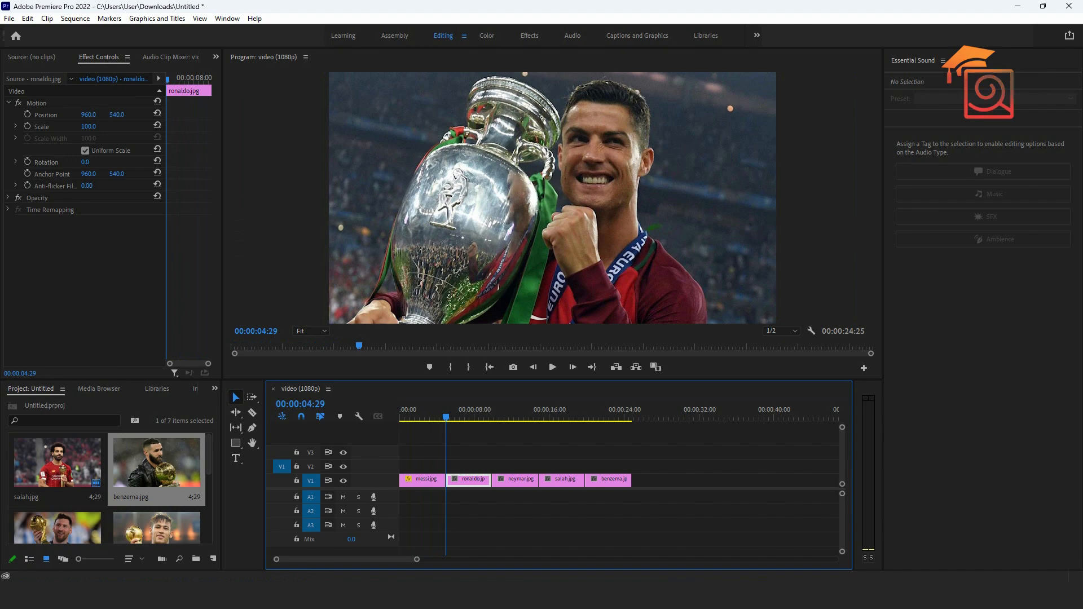
pyautogui.click(88, 126)
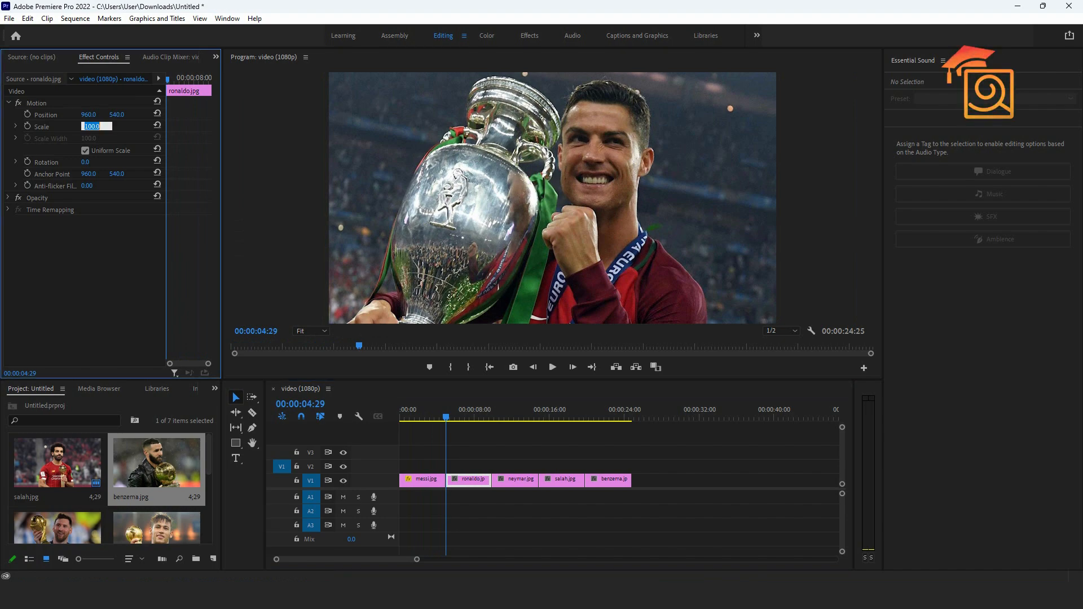
pyautogui.write('120')
pyautogui.press('Return')
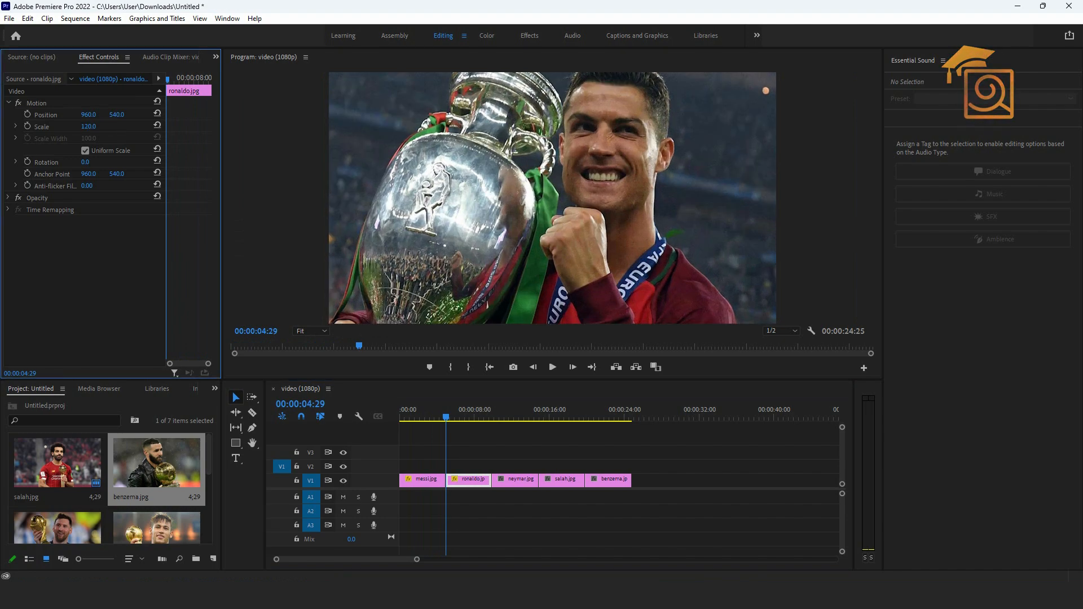
pyautogui.click(46, 115)
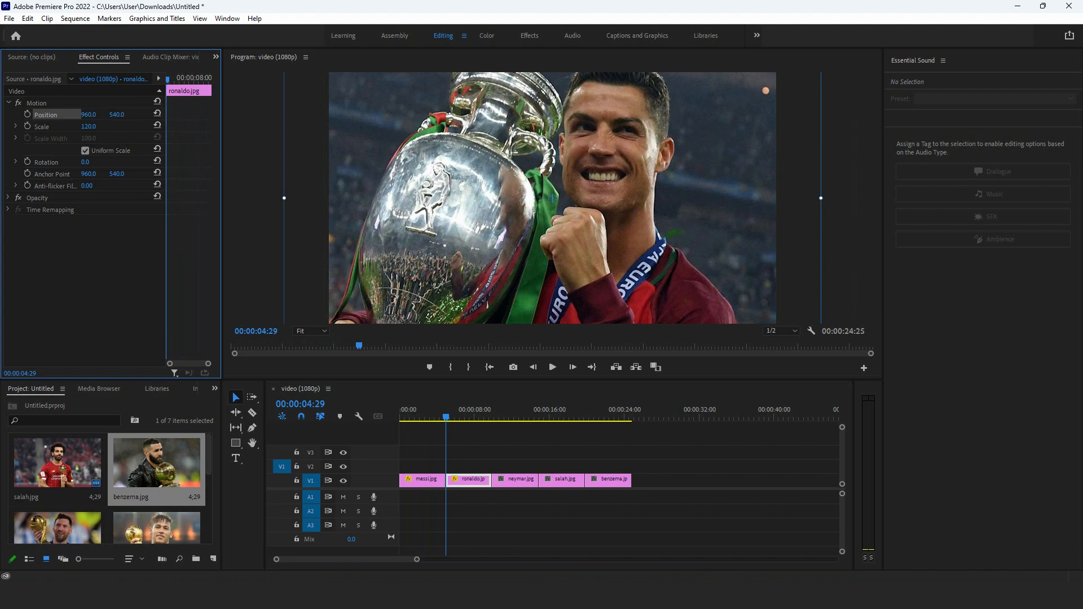
pyautogui.moveTo(552, 198); pyautogui.dragTo(552, 173)
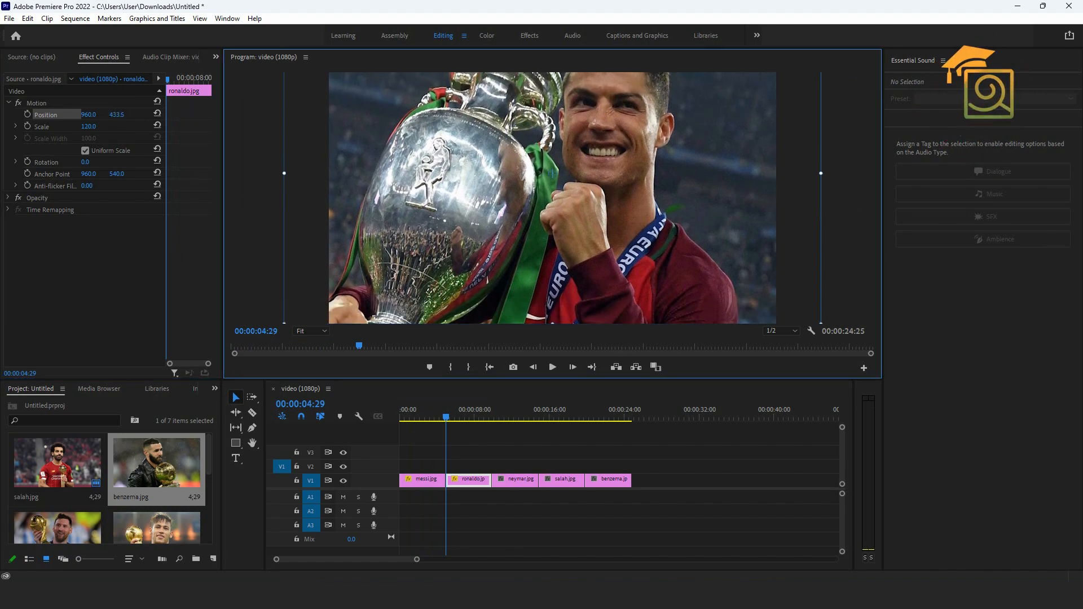
# Keyframe ronaldo.jpg's Position at the clip's start and set the vertical value to 658.5 at its end
pyautogui.click(27, 114)
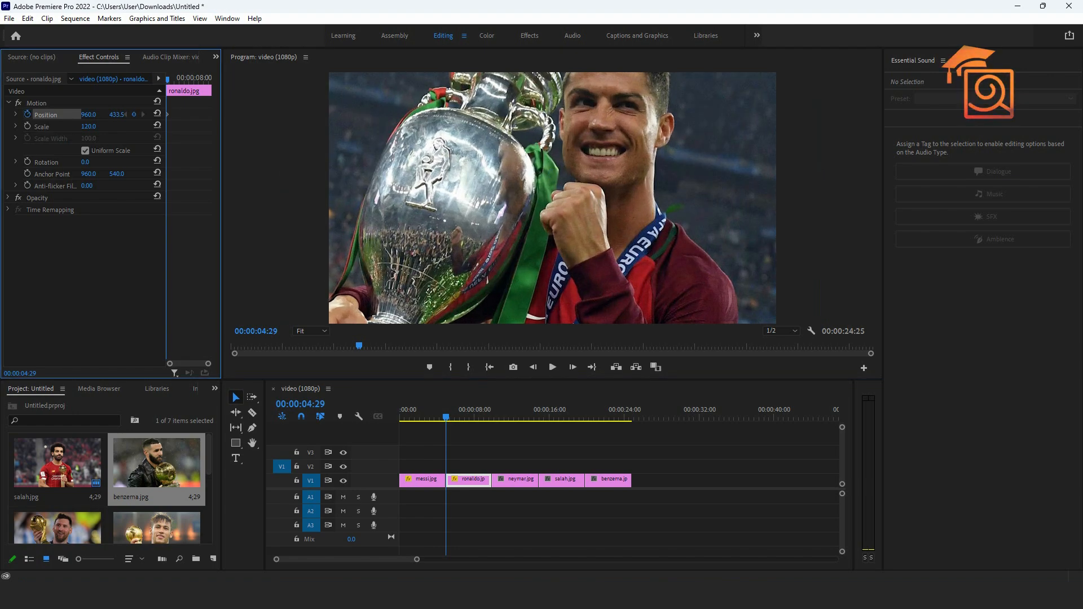
pyautogui.press('Down')
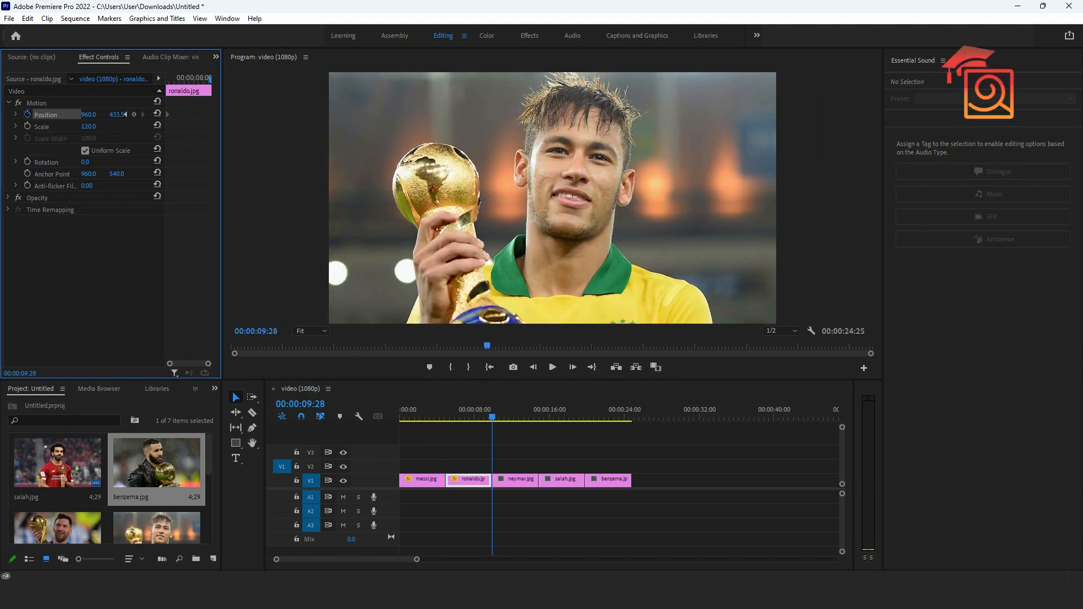
pyautogui.moveTo(117, 114); pyautogui.dragTo(146, 114)
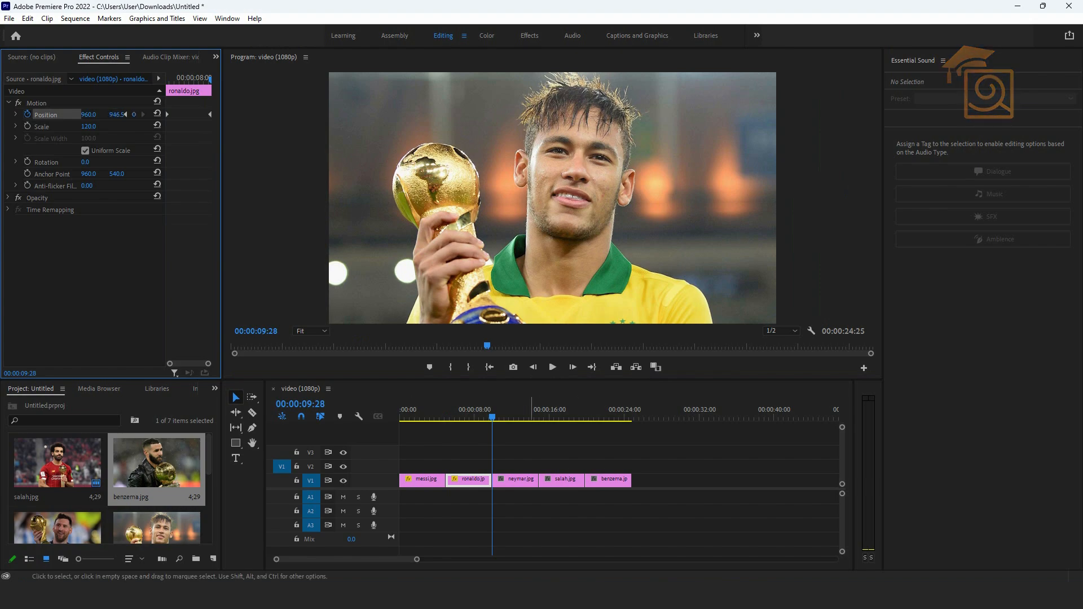
pyautogui.moveTo(491, 417)
pyautogui.mouseDown()
pyautogui.moveTo(448, 417)
pyautogui.moveTo(491, 416)
pyautogui.mouseUp()
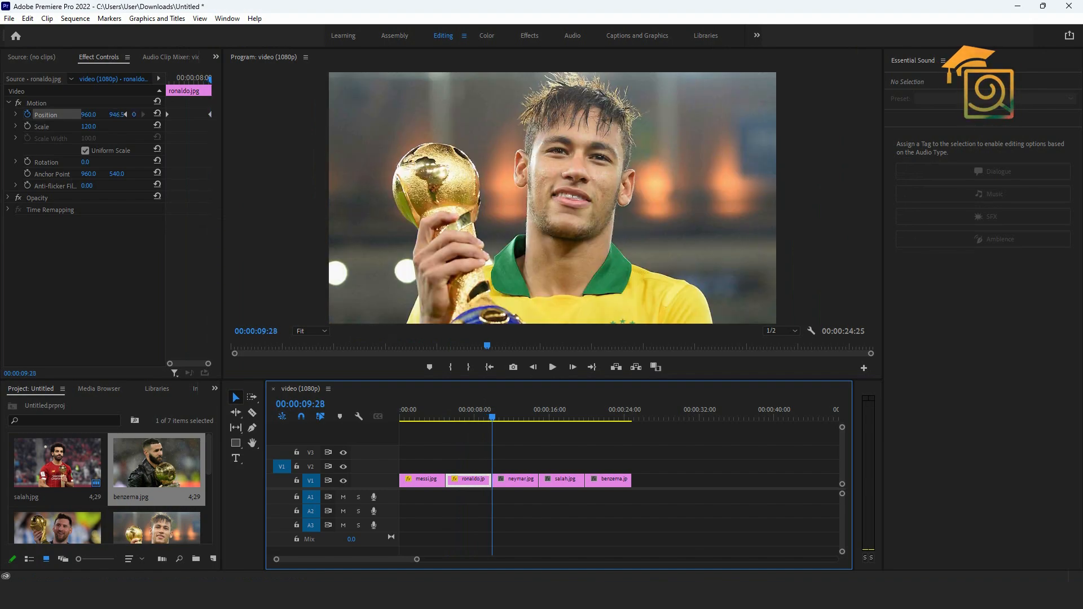
pyautogui.moveTo(116, 114); pyautogui.dragTo(107, 114)
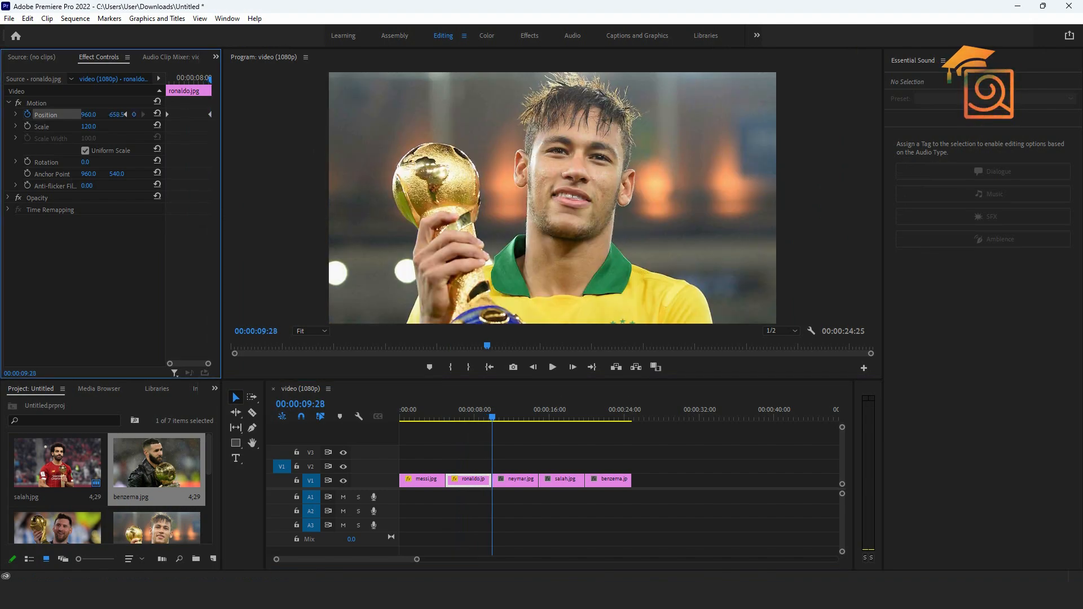
# Play the sequence from the beginning to preview the position animations of messi.jpg and ronaldo.jpg
pyautogui.moveTo(492, 417); pyautogui.dragTo(401, 417)
pyautogui.press('space')
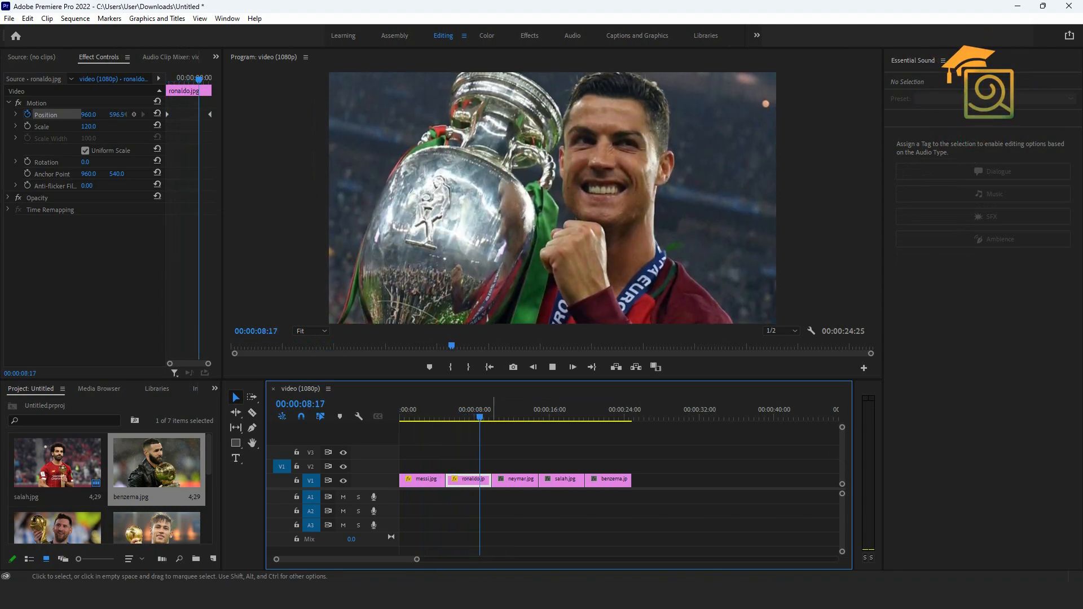
pyautogui.press('space')
# Keyframe neymar.jpg's Scale from 120 at the clip's start to 100 at its end
pyautogui.press('Down')
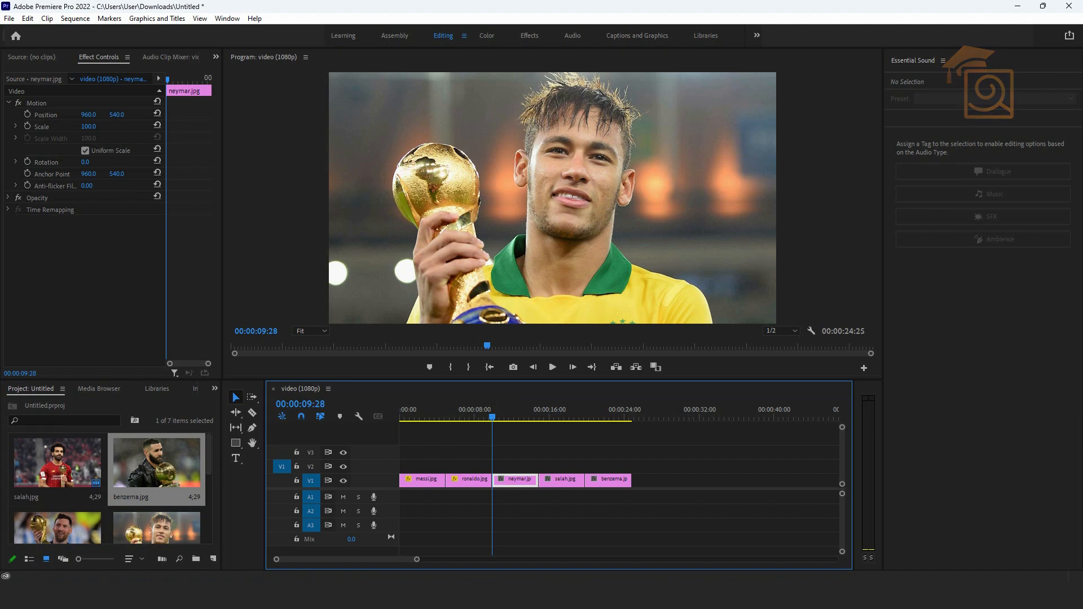
pyautogui.click(27, 126)
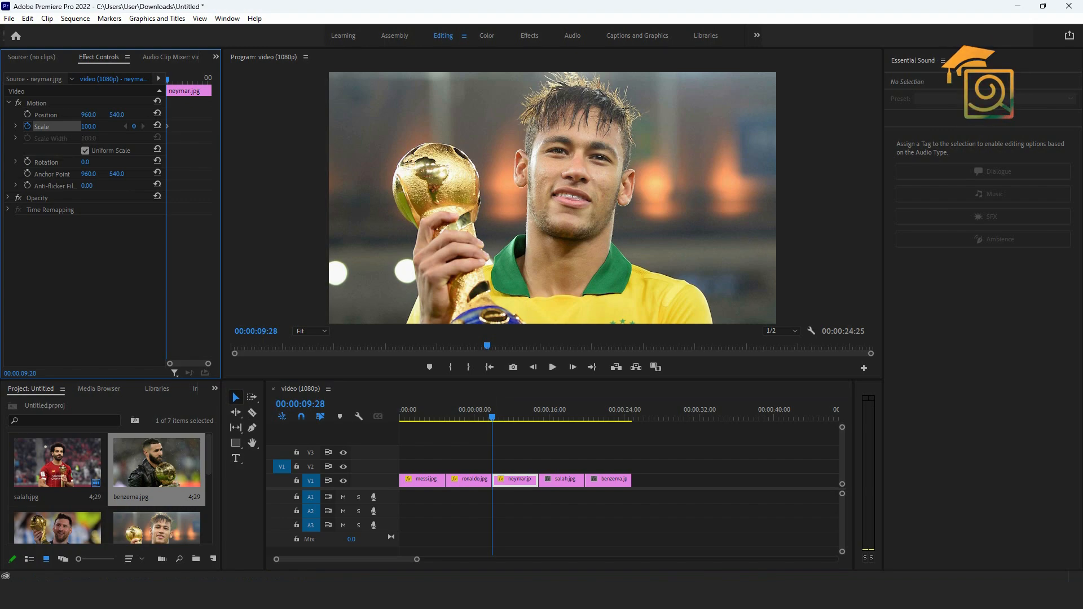
pyautogui.click(89, 127)
pyautogui.write('12')
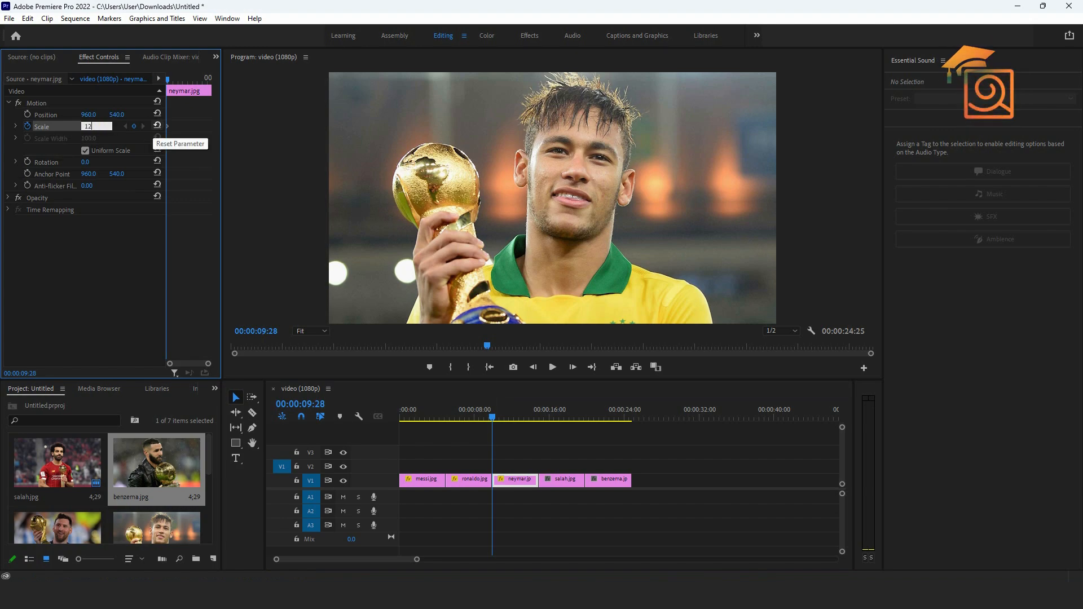
pyautogui.write('0')
pyautogui.press('Return')
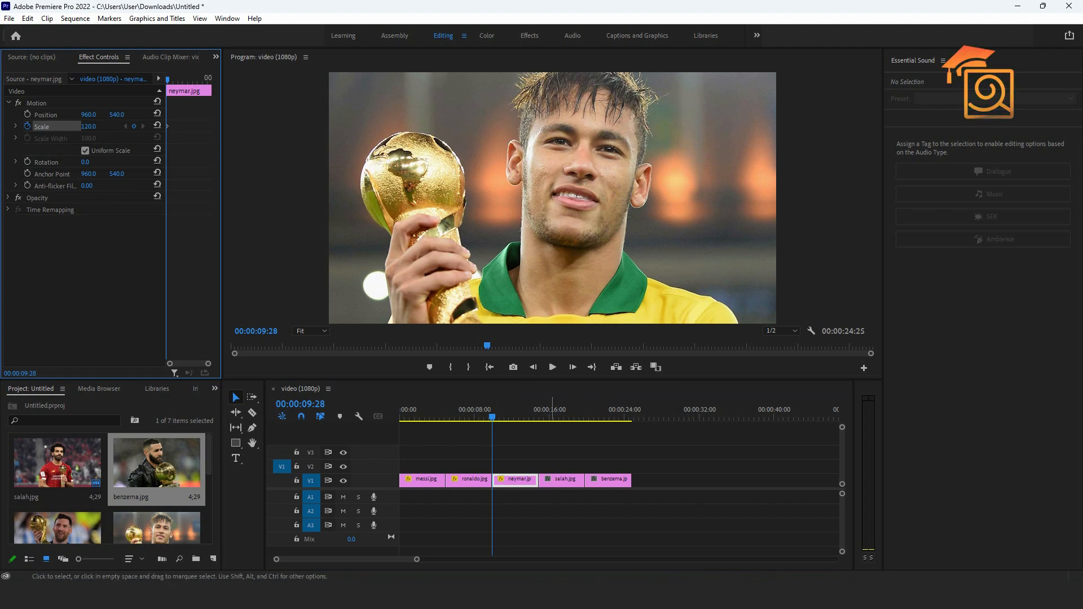
pyautogui.press('Down')
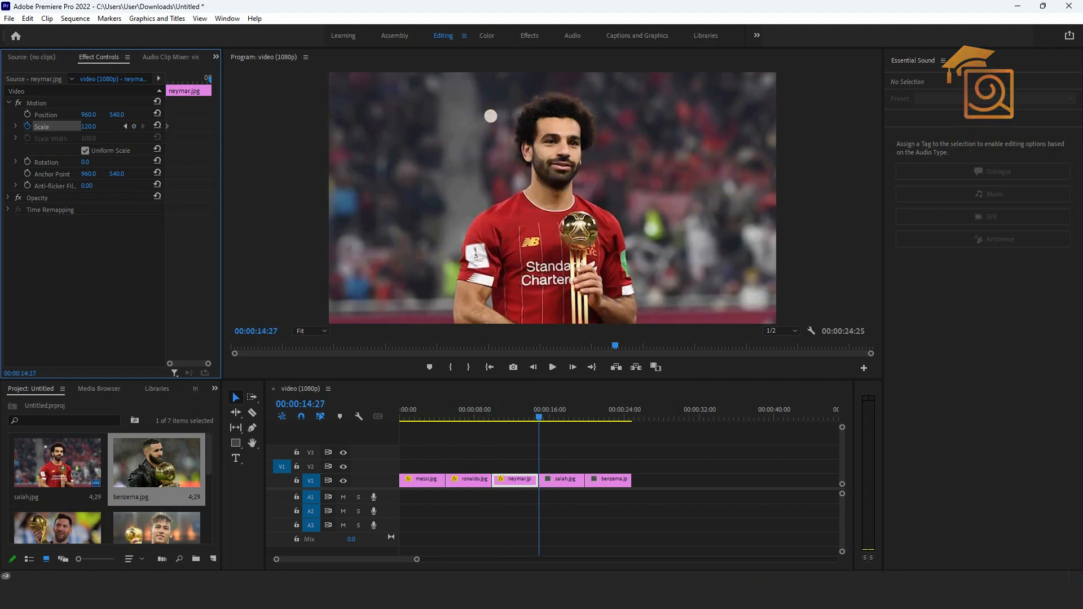
pyautogui.click(88, 127)
pyautogui.write('100')
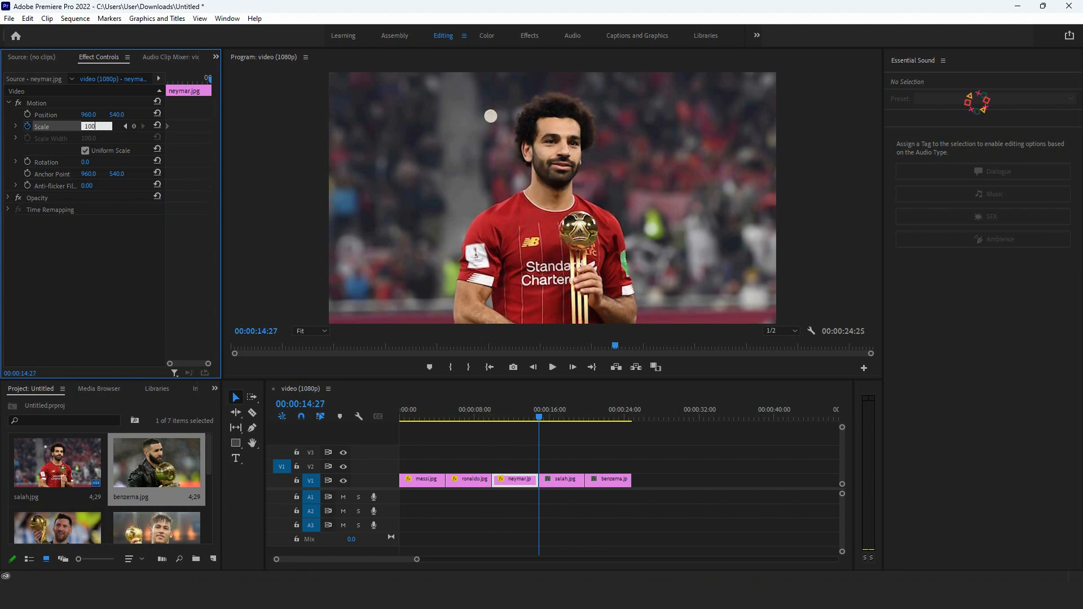
pyautogui.press('Return')
# Play the sequence from the middle of ronaldo.jpg through neymar.jpg to preview its scale animation
pyautogui.click(466, 416)
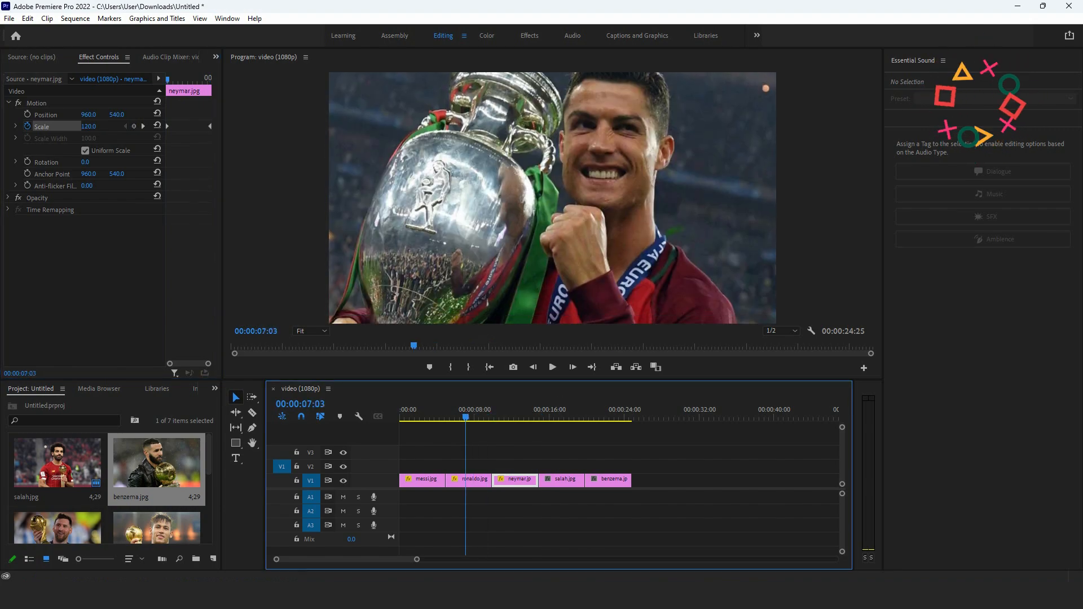
pyautogui.press('space')
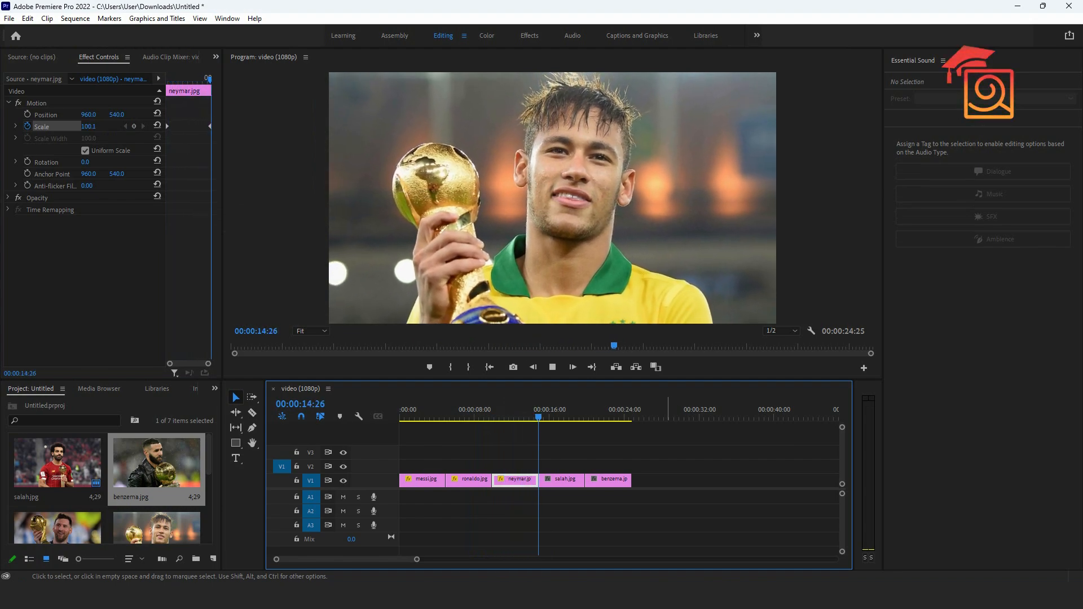
pyautogui.press('space')
pyautogui.press('Left')
pyautogui.press('Left')
pyautogui.press('Left')
pyautogui.press('Left')
pyautogui.press('Left')
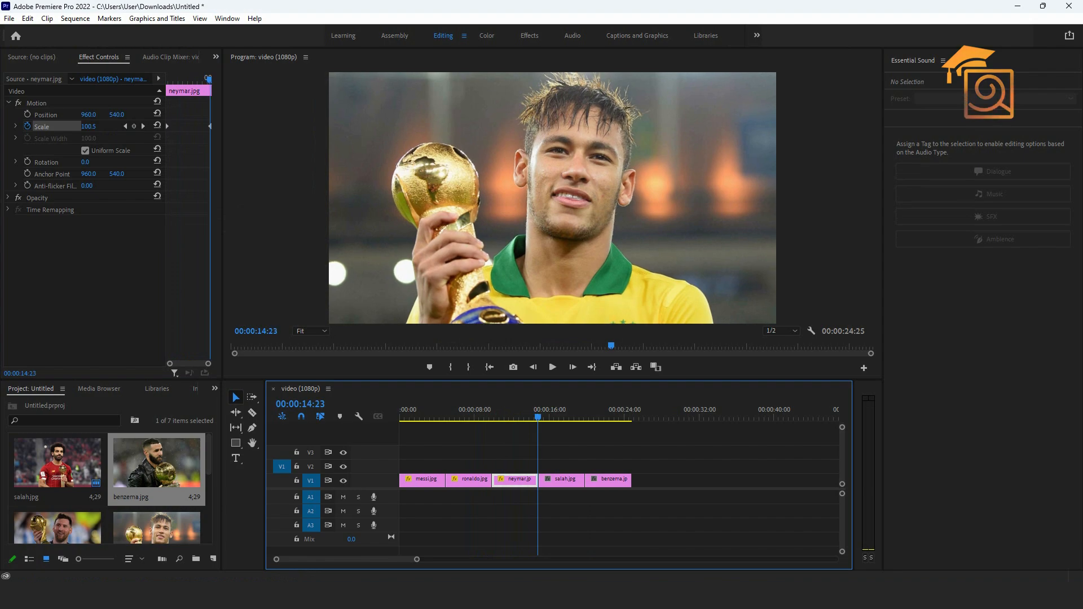
# Keyframe salah.jpg's Scale from 100 at the clip's start to 120 at its end
pyautogui.press('Down')
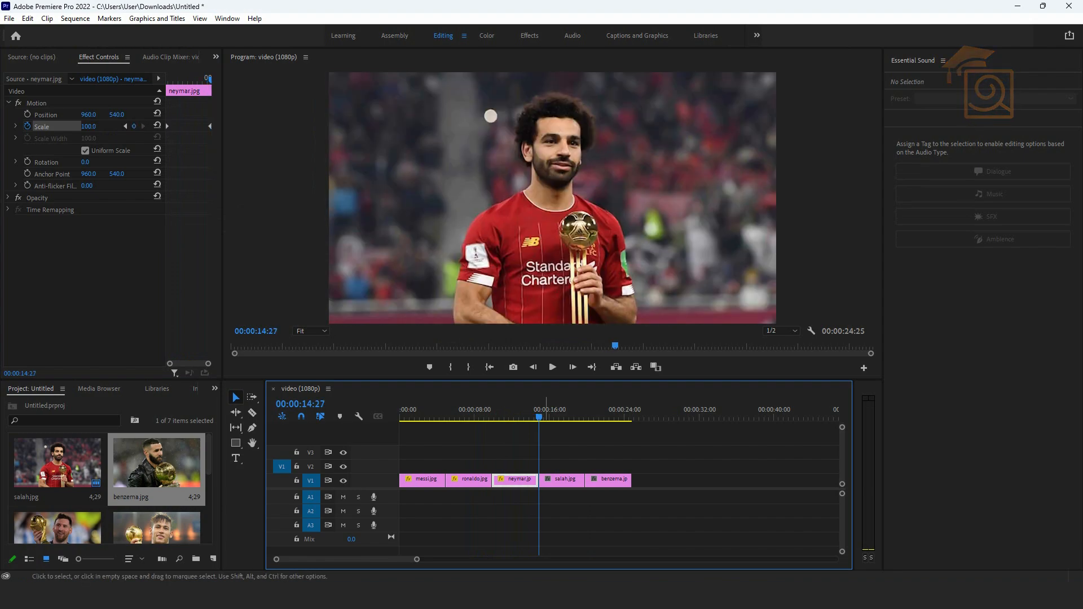
pyautogui.click(555, 480)
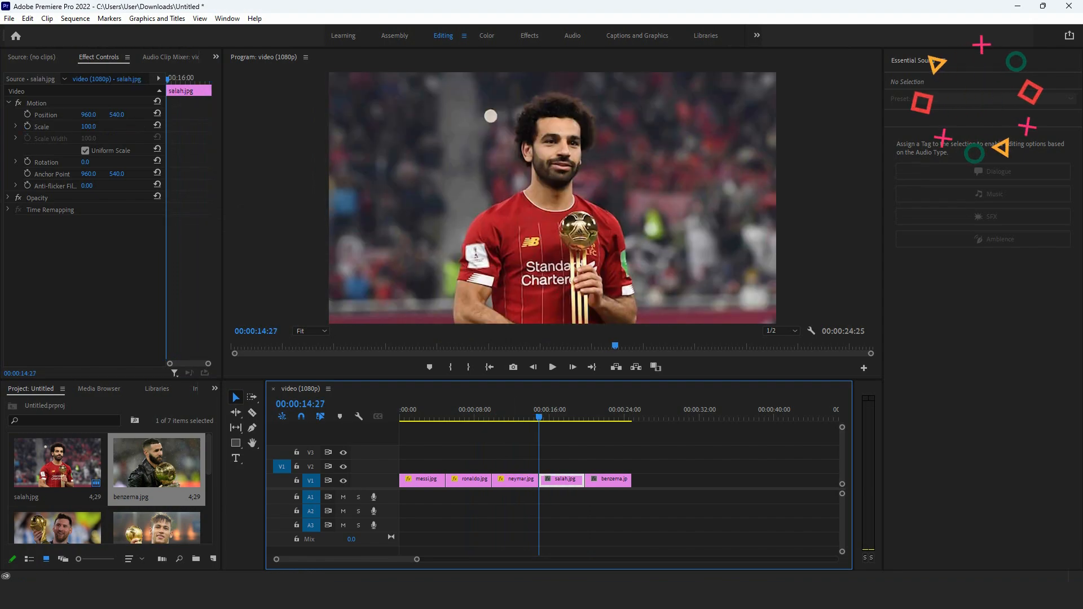
pyautogui.click(27, 127)
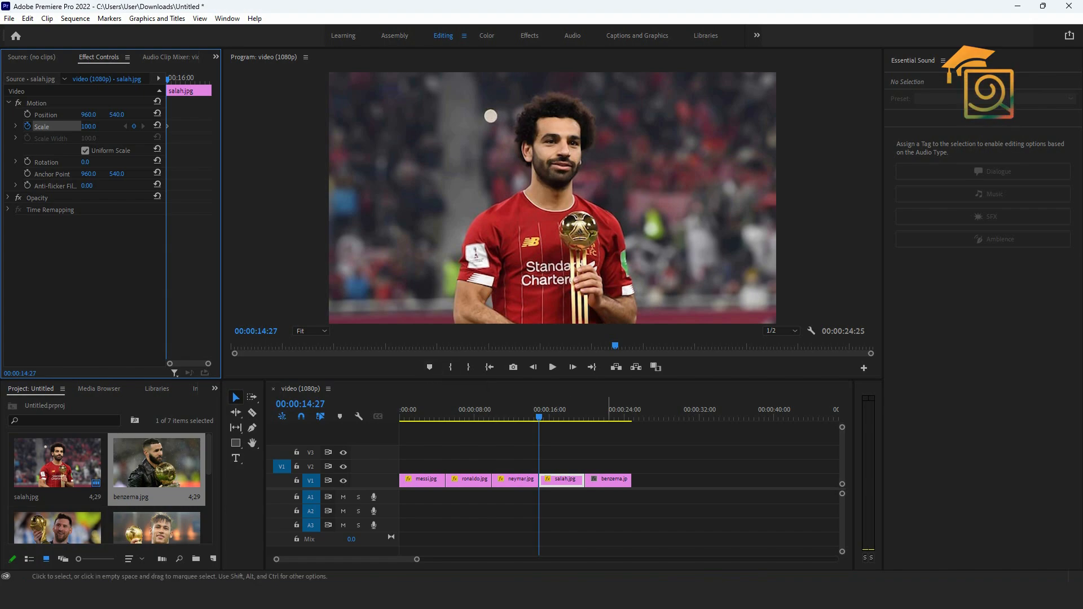
pyautogui.press('Down')
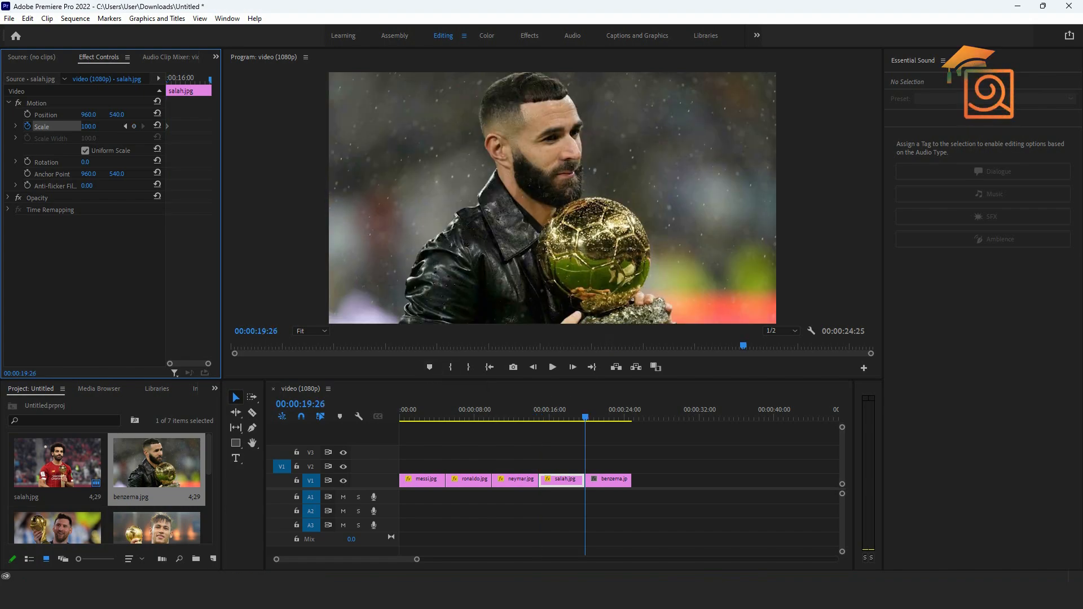
pyautogui.click(88, 127)
pyautogui.write('120')
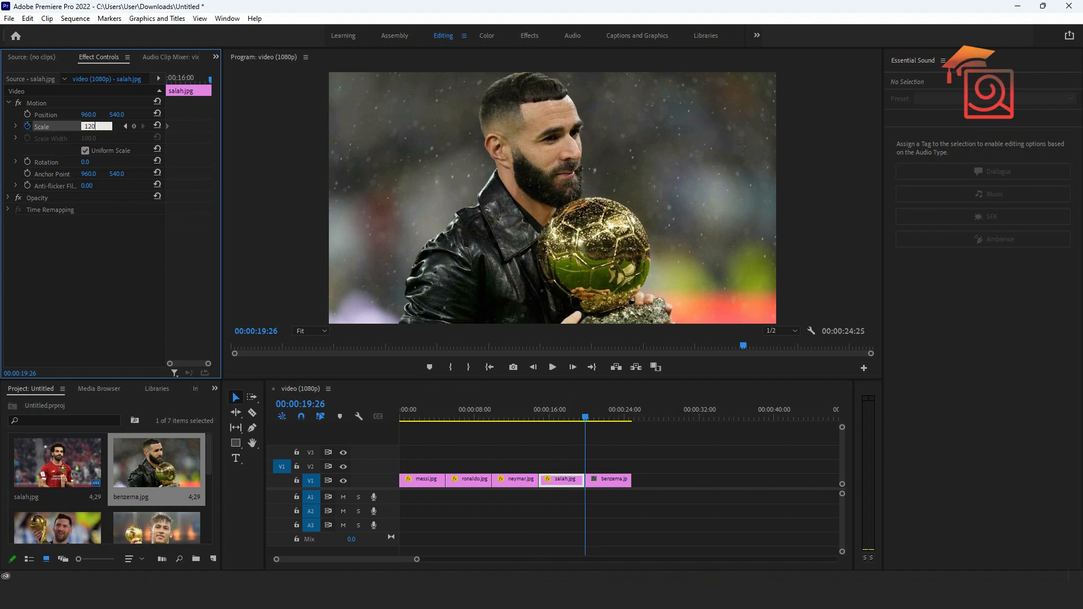
pyautogui.press('Return')
# Play the sequence from just before salah.jpg to preview its zoom-in
pyautogui.moveTo(585, 417); pyautogui.dragTo(528, 417)
pyautogui.press('space')
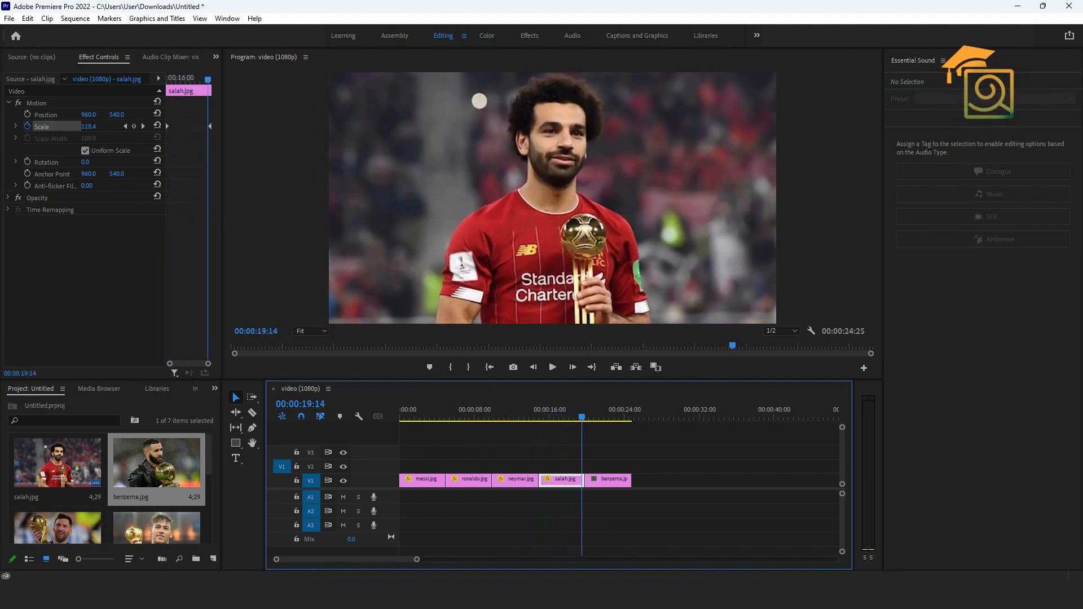
pyautogui.press('space')
# At the start of benzema.jpg, undo a trial rotation and set the clip's scale to 120
pyautogui.moveTo(585, 417); pyautogui.dragTo(585, 416)
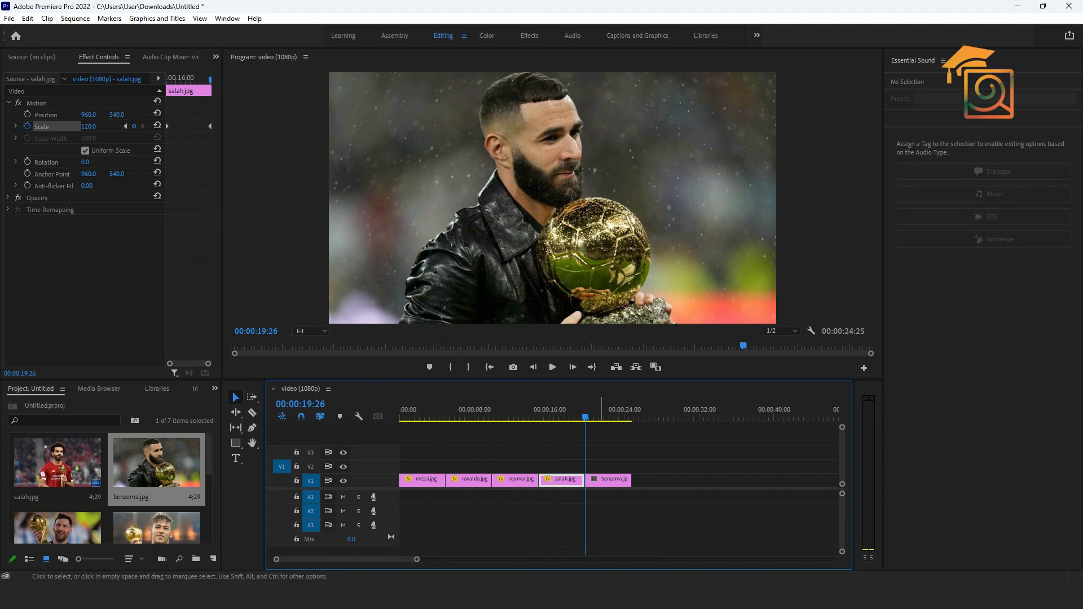
pyautogui.click(603, 479)
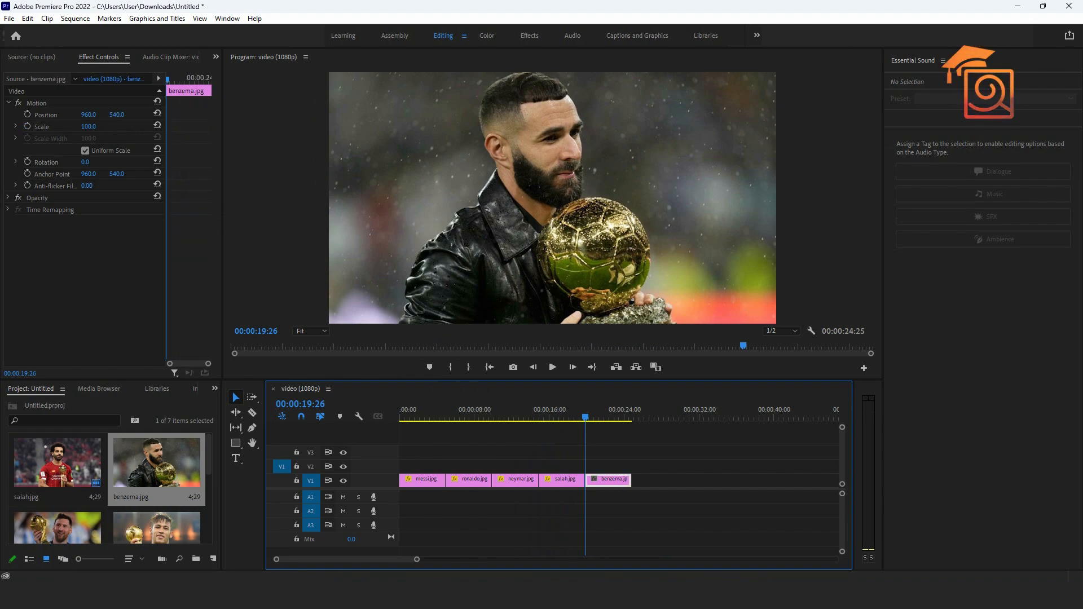
pyautogui.moveTo(86, 162)
pyautogui.mouseDown()
pyautogui.moveTo(99, 162)
pyautogui.moveTo(65, 162)
pyautogui.mouseUp()
pyautogui.hotkey('ctrl', 'z')
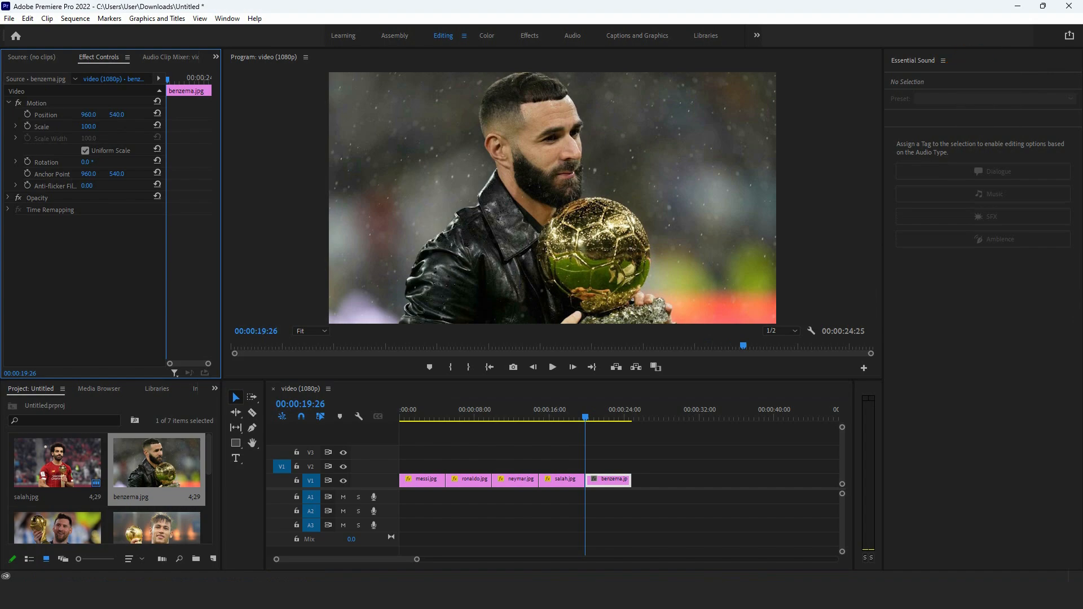
pyautogui.click(89, 126)
pyautogui.write('120')
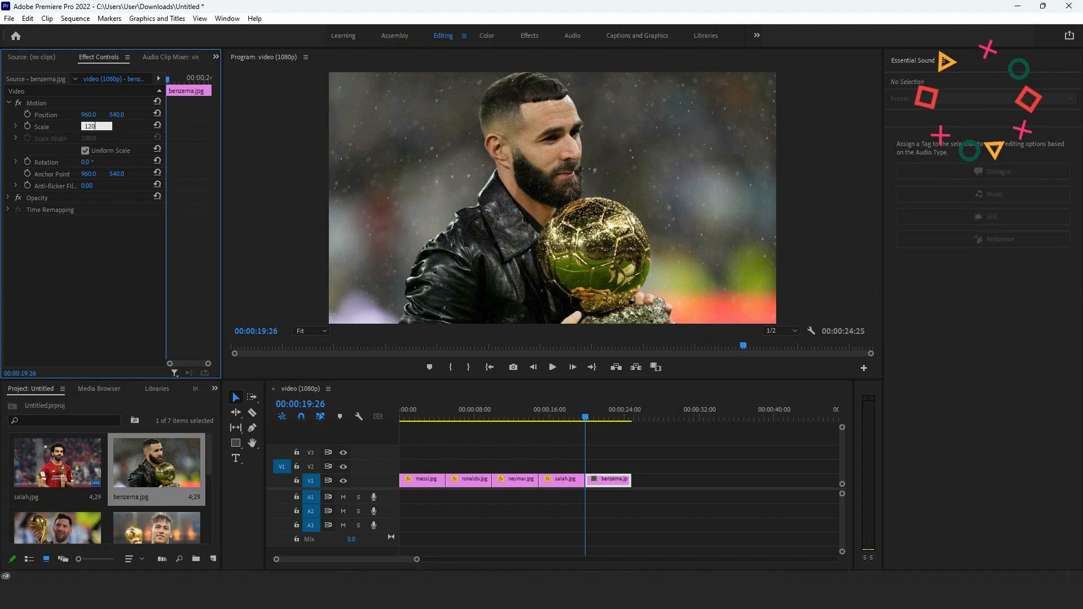
pyautogui.press('Return')
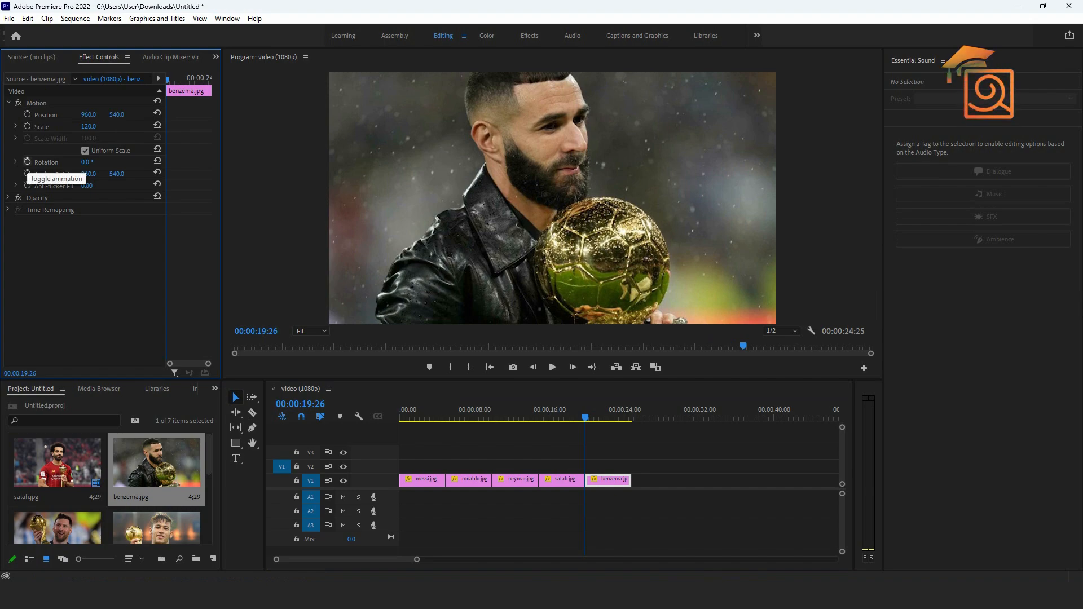
# Keyframe benzema.jpg's Rotation from -5° at the clip's start to 0° at its end
pyautogui.click(27, 162)
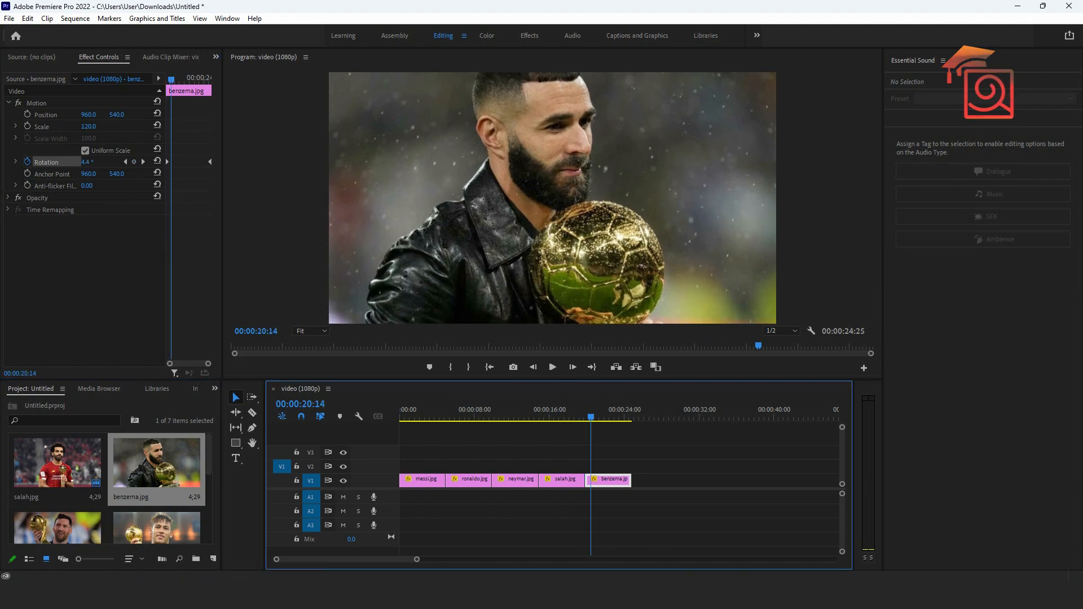
pyautogui.moveTo(591, 417); pyautogui.dragTo(586, 417)
pyautogui.press('Down')
pyautogui.press('Up')
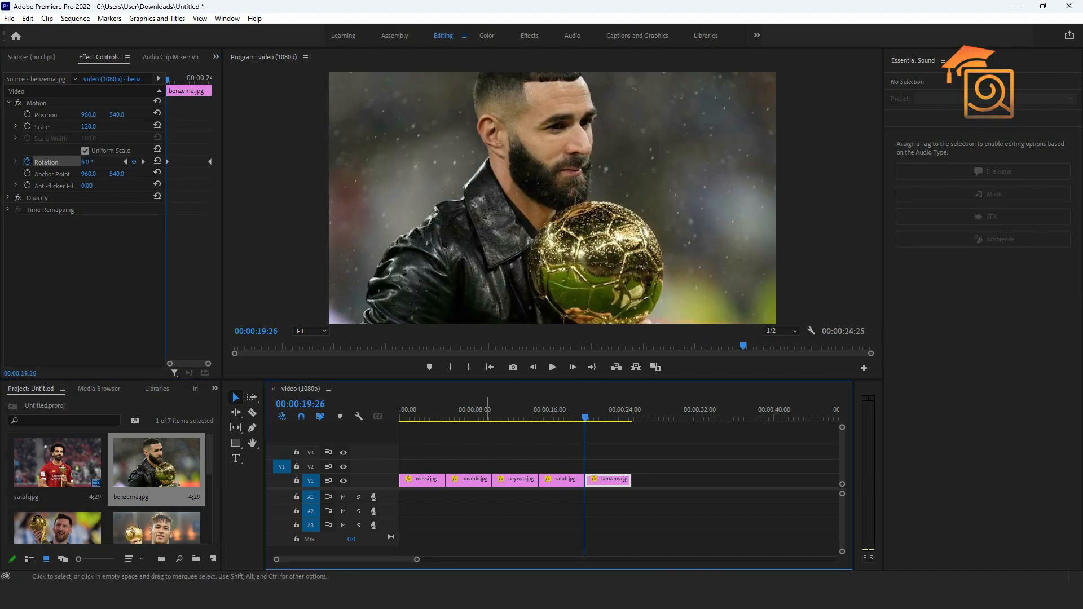
pyautogui.click(87, 162)
pyautogui.write('-')
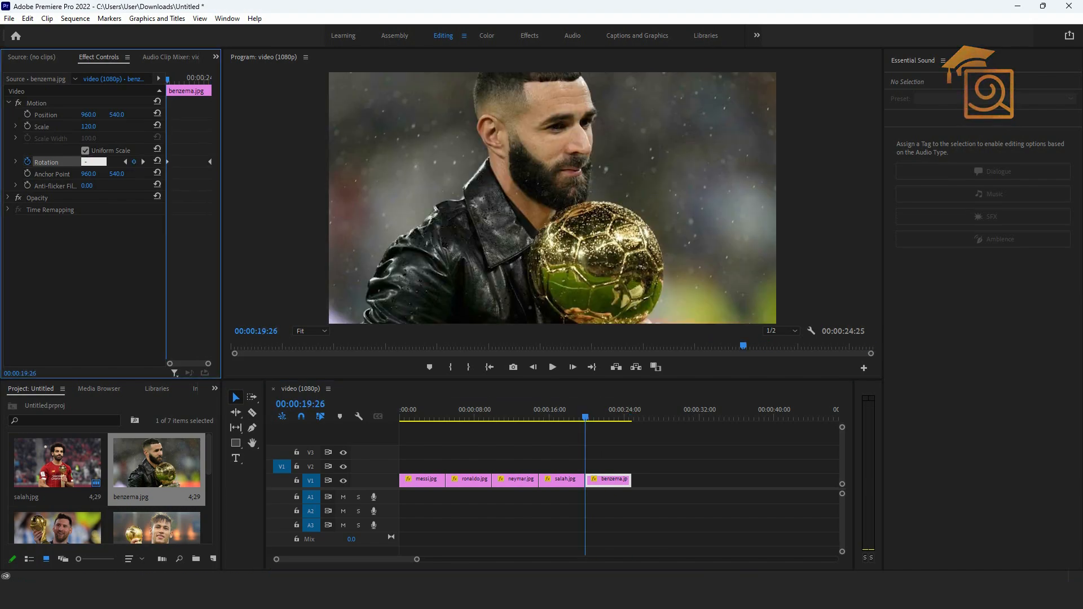
pyautogui.write('5')
pyautogui.press('Return')
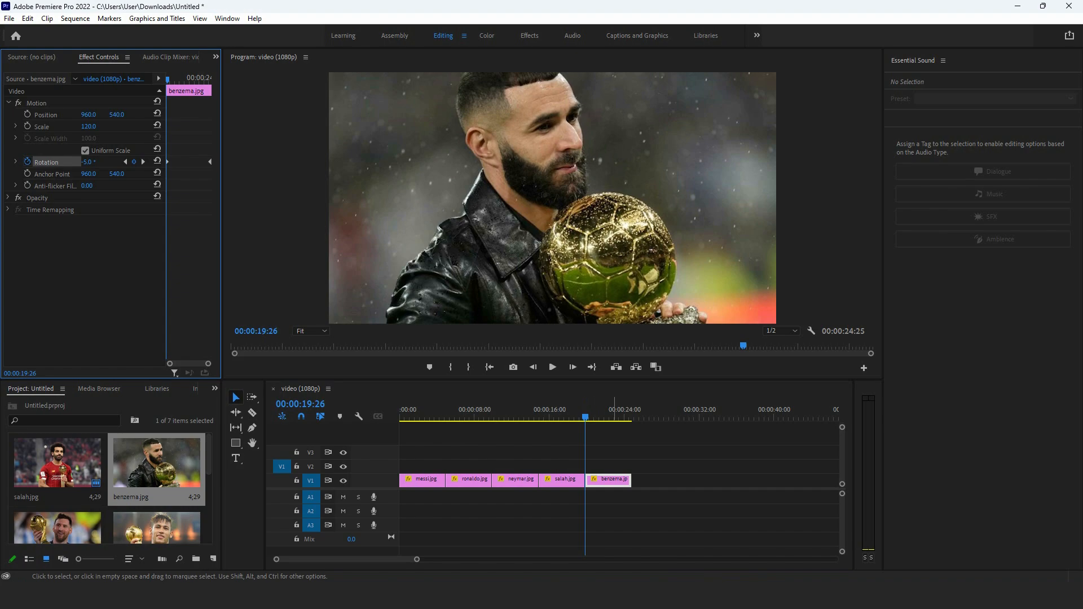
# Check benzema.jpg's end rotation keyframe and play the clip from just before its start to preview the rotation
pyautogui.click(142, 162)
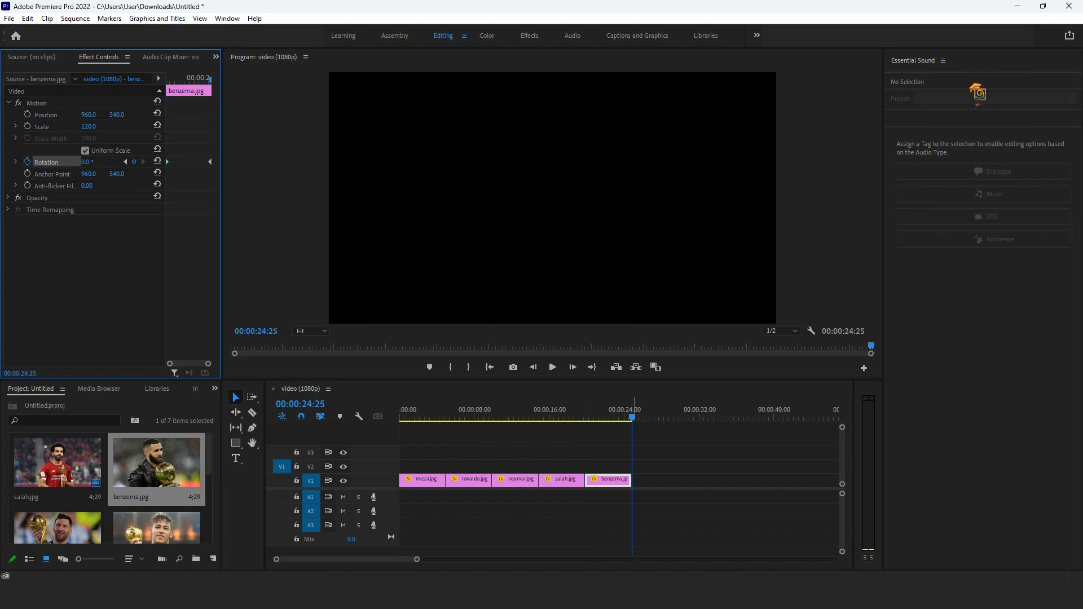
pyautogui.click(581, 410)
pyautogui.press('space')
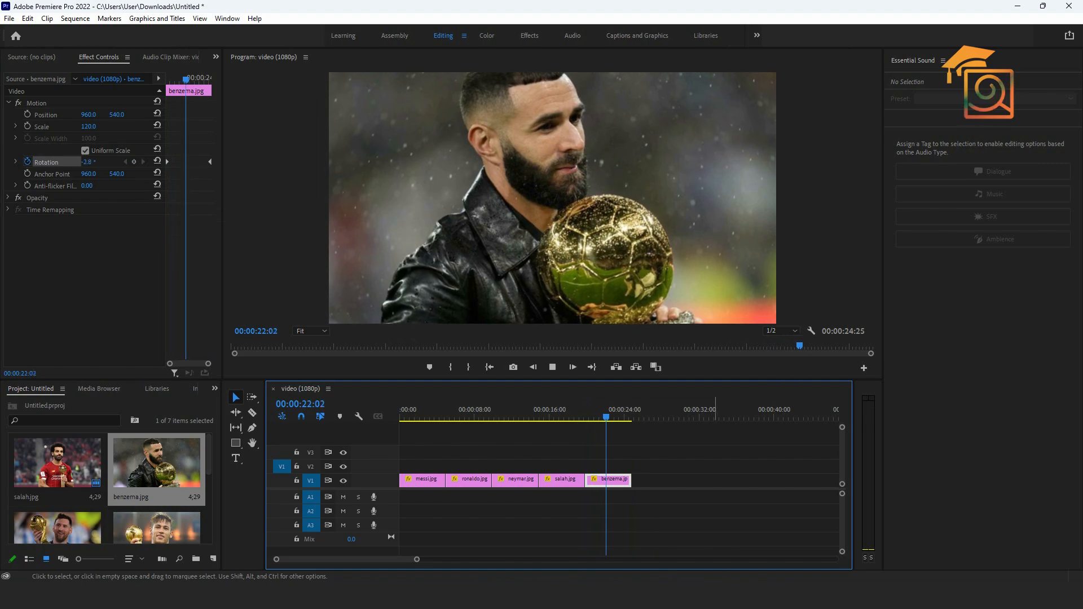
pyautogui.press('space')
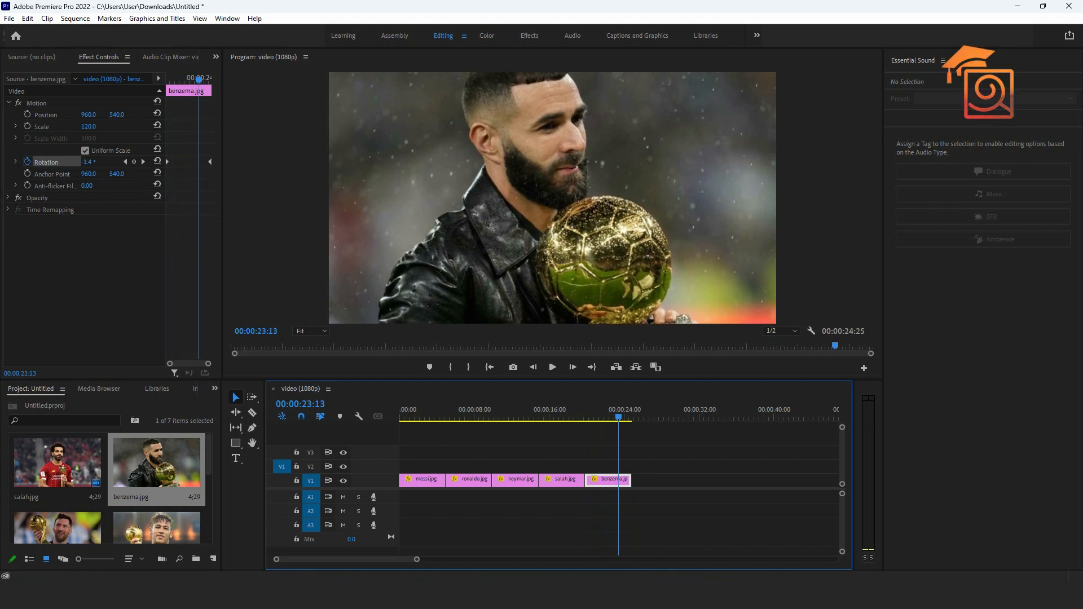
# Move benzema.jpg to track V2 starting at 00:00:19:01, overlapping salah.jpg, and keyframe its Opacity at 0% there
pyautogui.moveTo(630, 417); pyautogui.dragTo(577, 417)
pyautogui.moveTo(609, 480); pyautogui.dragTo(600, 466)
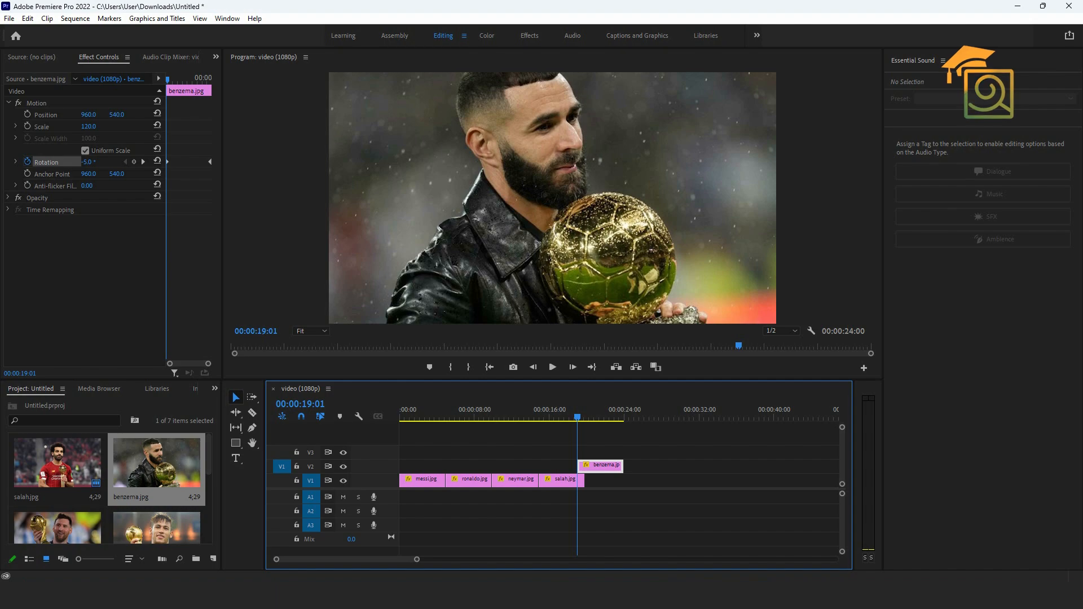
pyautogui.click(8, 197)
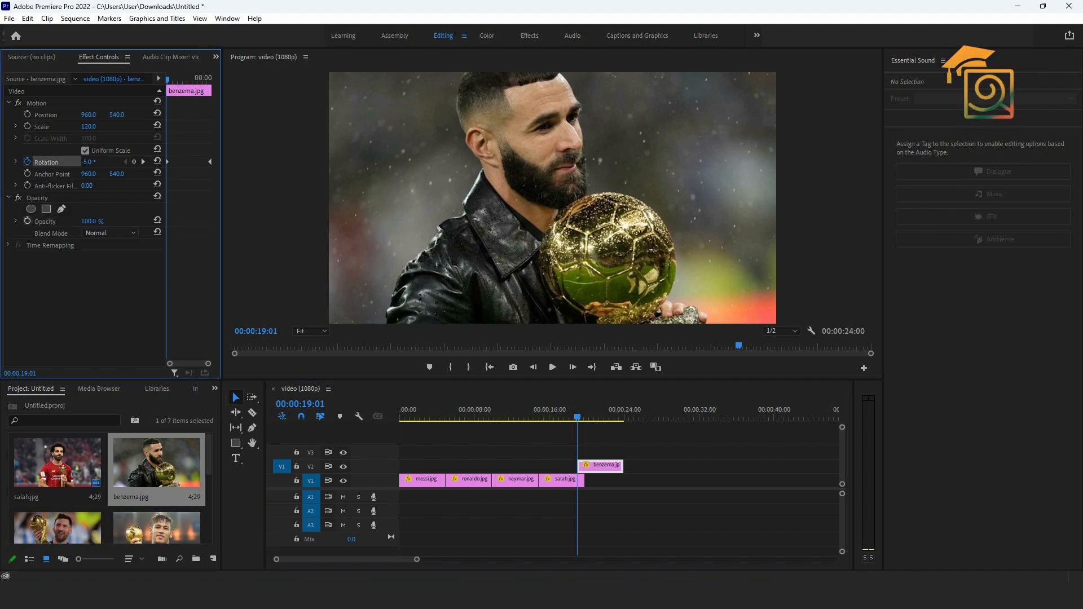
pyautogui.click(27, 220)
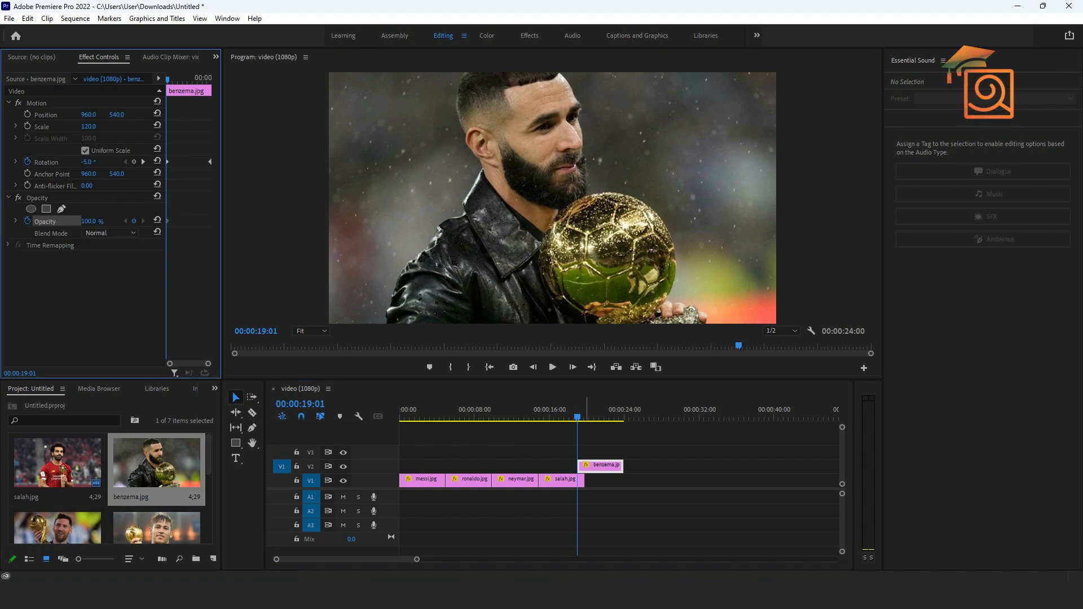
pyautogui.click(91, 221)
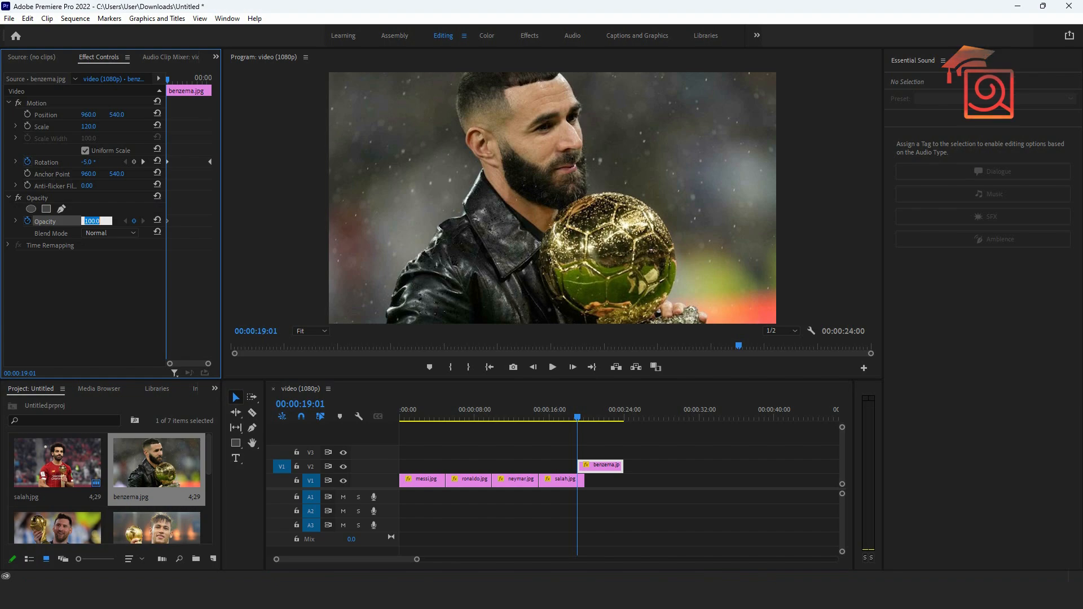
pyautogui.write('0')
pyautogui.press('Return')
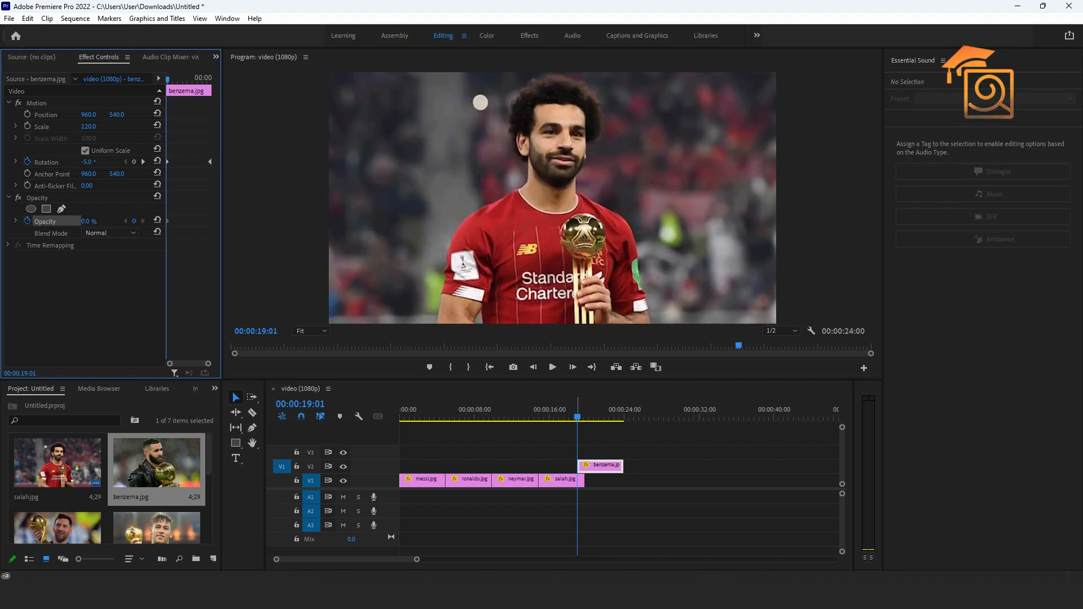
# At the end of salah.jpg, 00:00:19:26, set benzema.jpg's Opacity to 100% to complete the fade-in
pyautogui.press('Down')
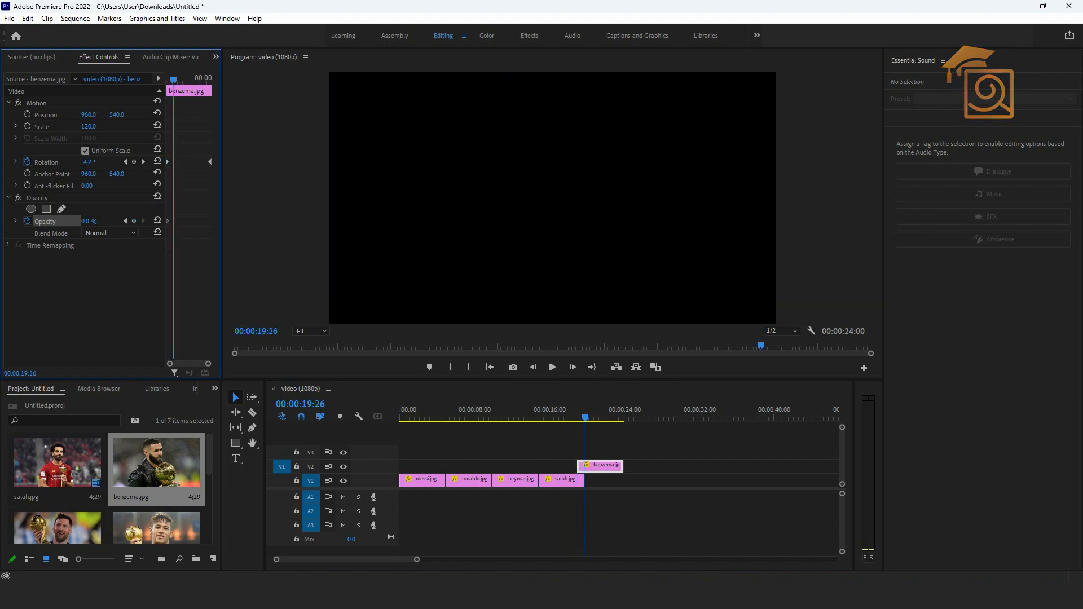
pyautogui.click(88, 221)
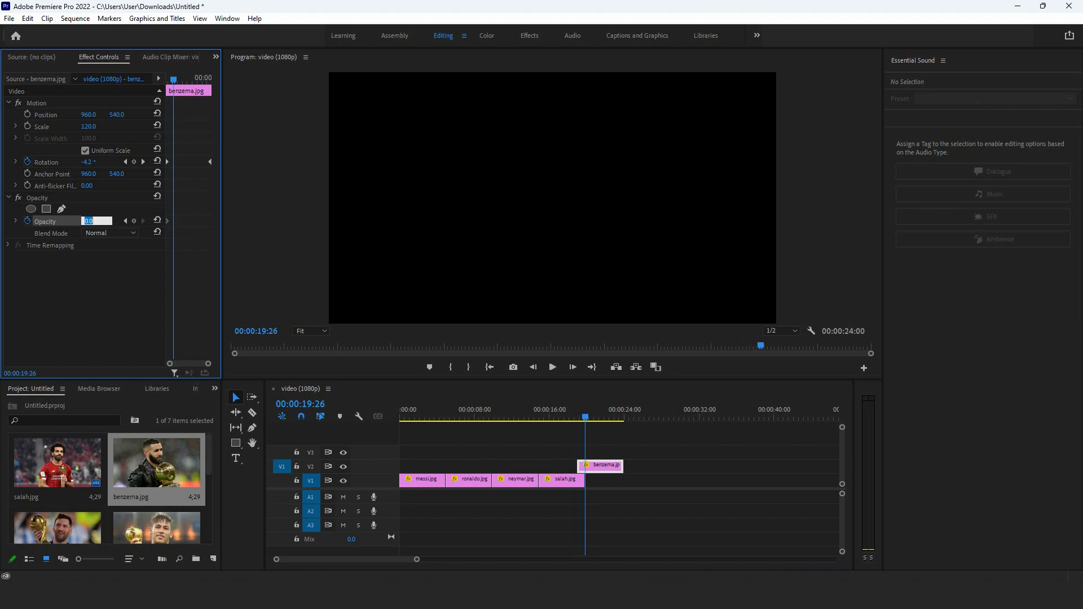
pyautogui.write('18:00')
pyautogui.press('Return')
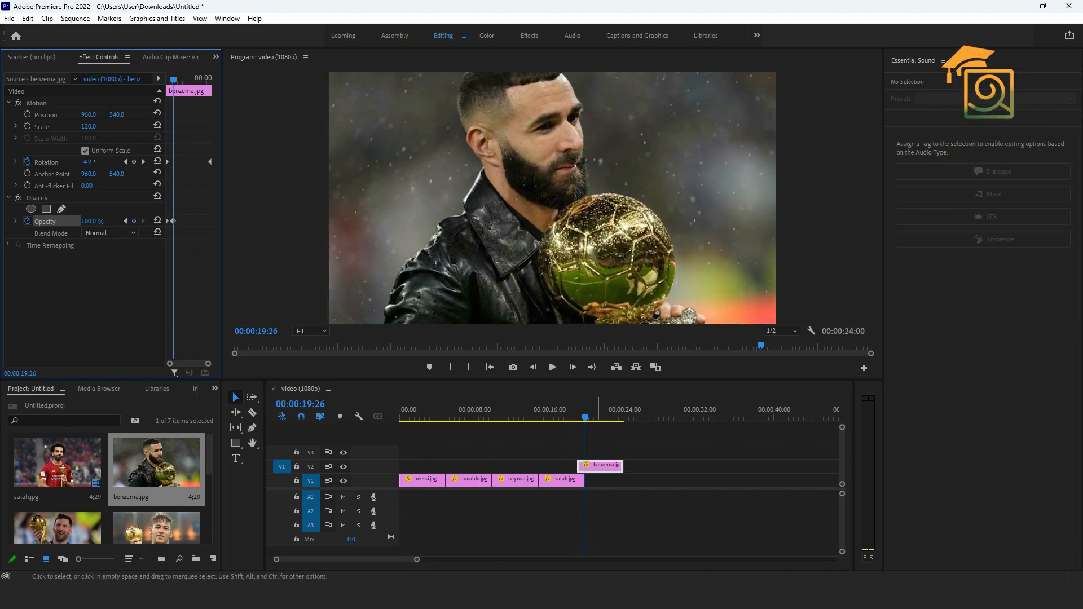
# Play the transition from salah.jpg into benzema.jpg to preview the Opacity fade-in, and scrub to near benzema.jpg's end
pyautogui.click(567, 416)
pyautogui.press('space')
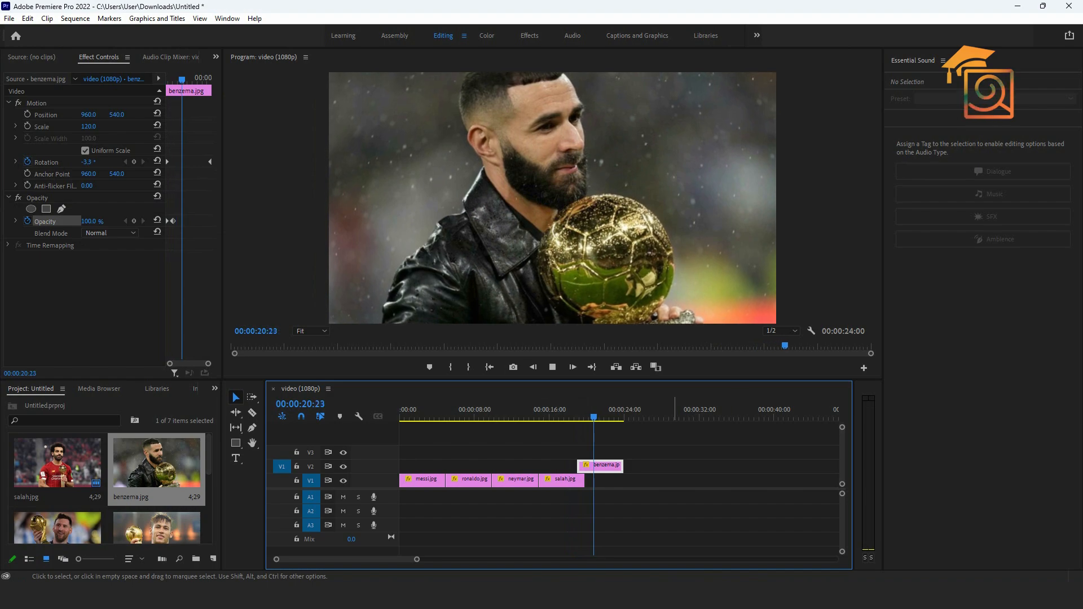
pyautogui.moveTo(608, 417)
pyautogui.mouseDown()
pyautogui.moveTo(588, 417)
pyautogui.moveTo(611, 416)
pyautogui.mouseUp()
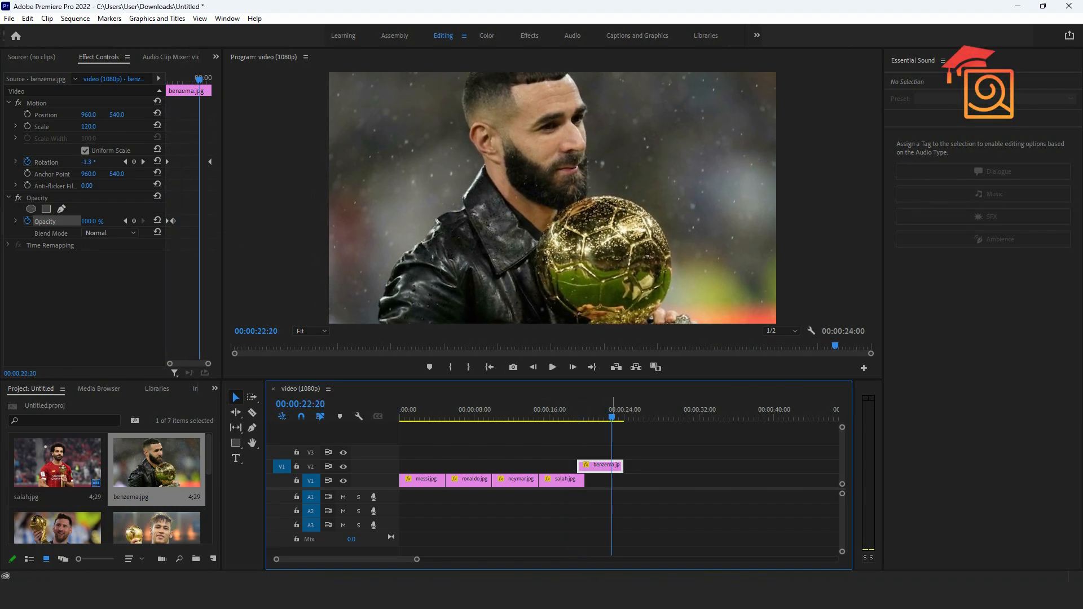
# Mark the range of all clips and play the whole sequence from 00:00:00:00 in the maximized Program monitor, restoring the layout at the end
pyautogui.hotkey('ctrl', 'a')
pyautogui.press('/')
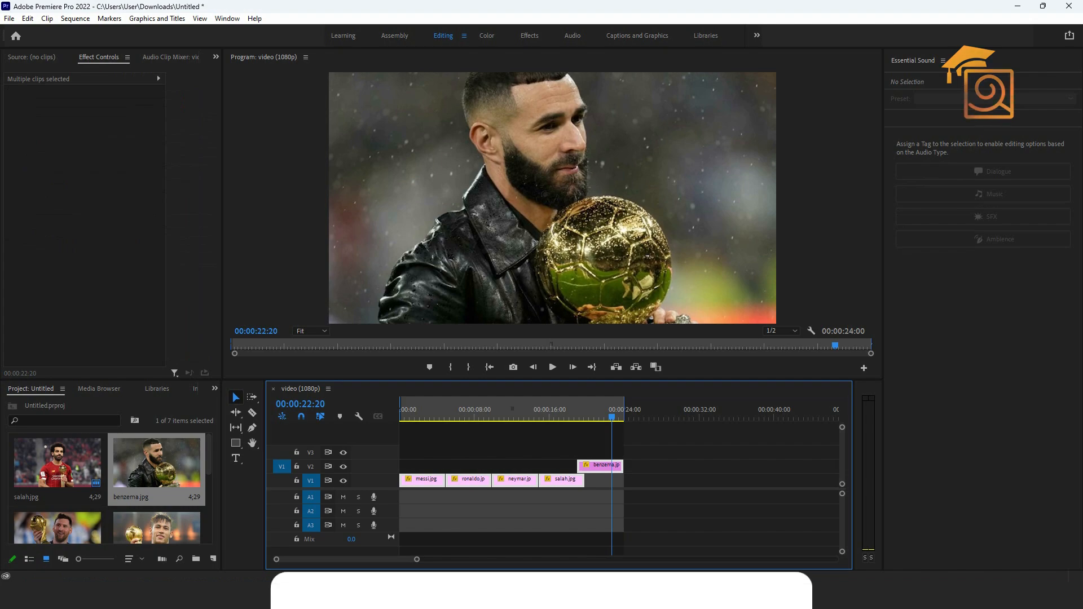
pyautogui.press('Home')
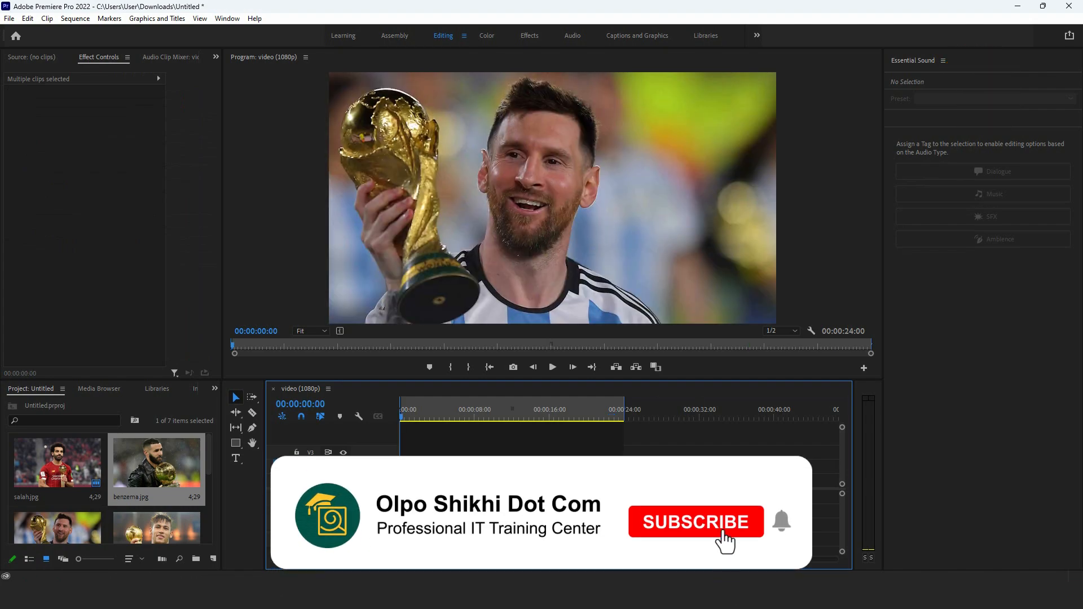
pyautogui.hotkey('shift', '4')
pyautogui.press('`')
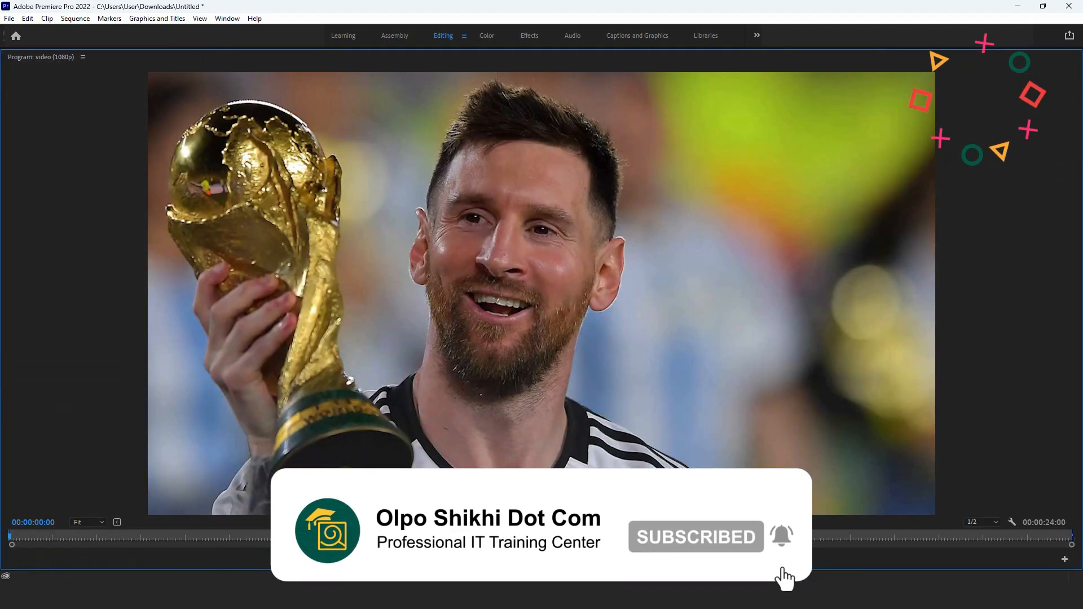
pyautogui.press('space')
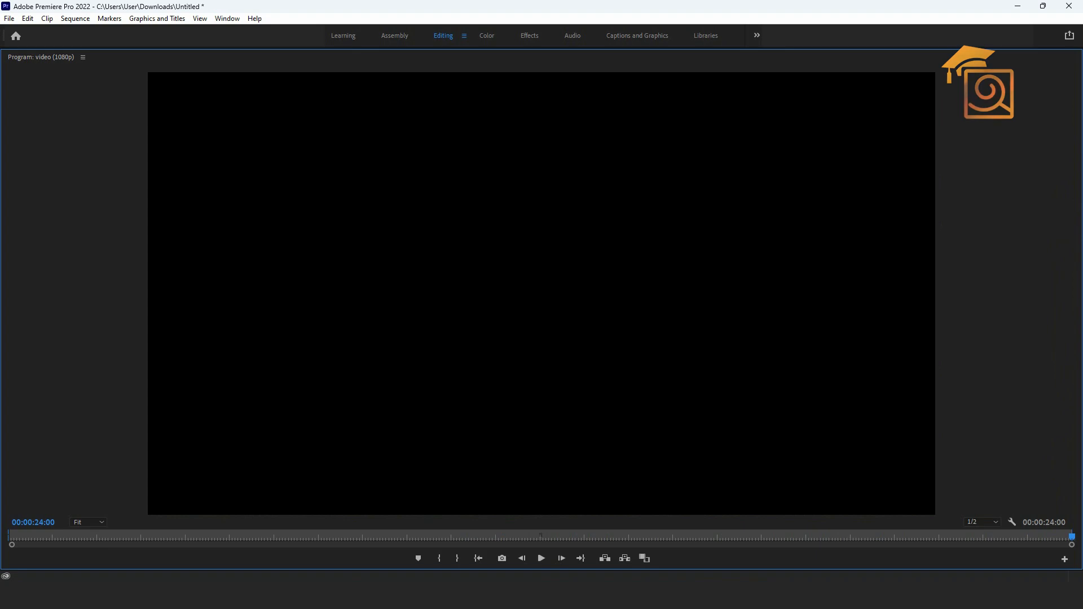
pyautogui.press('`')
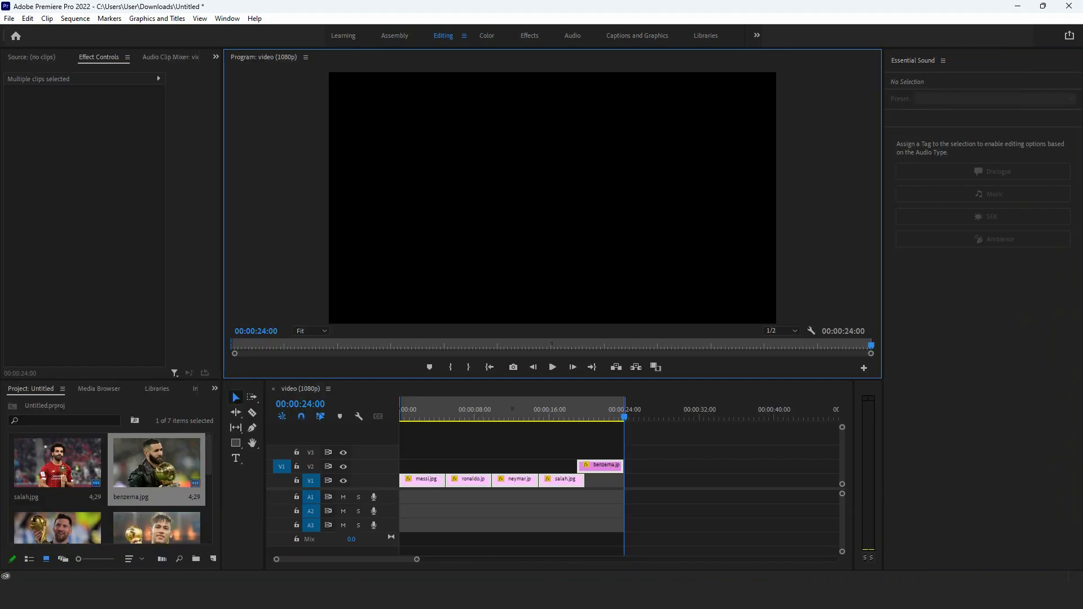
# Clear the sequence's In and Out points and deselect all clips
pyautogui.moveTo(624, 417); pyautogui.dragTo(453, 416)
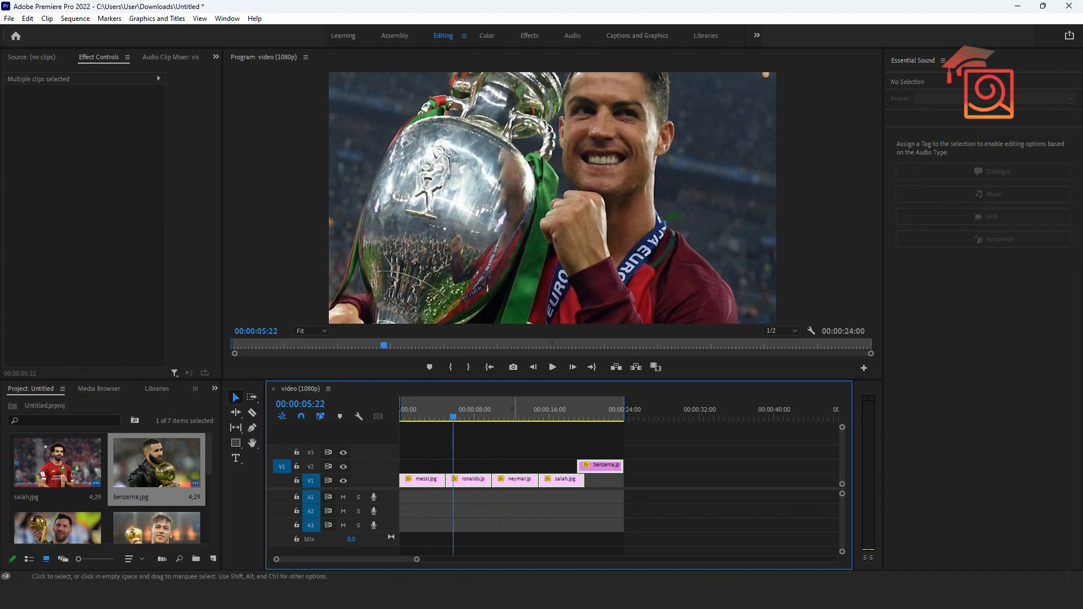
pyautogui.hotkey('ctrl', 'shift', 'x')
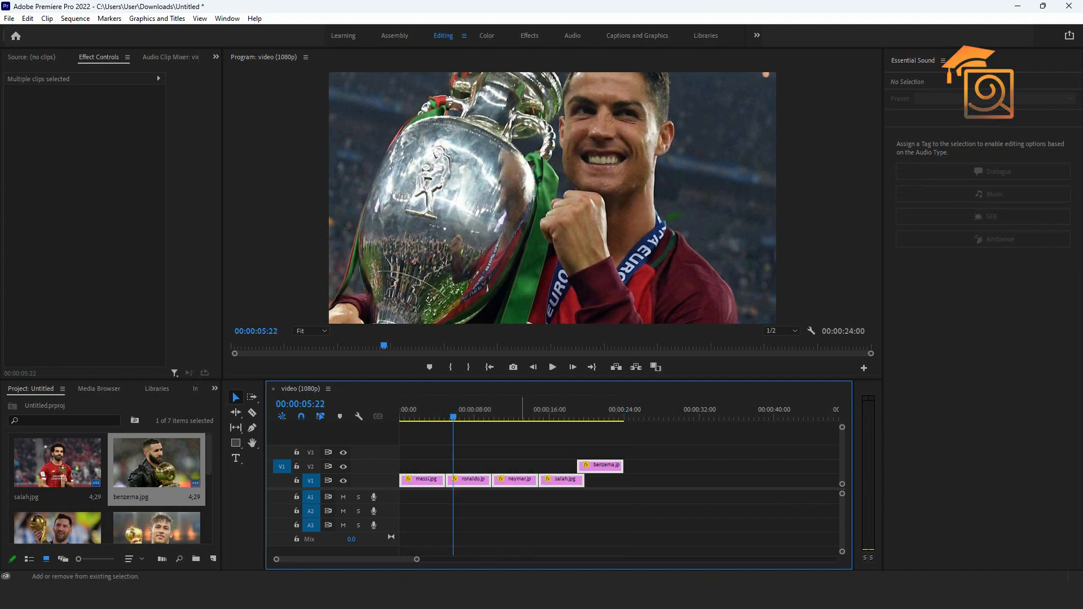
pyautogui.click(658, 480)
# Apply Ease In temporal interpolation to messi.jpg's Position keyframes, working in the maximized Effect Controls
pyautogui.click(424, 480)
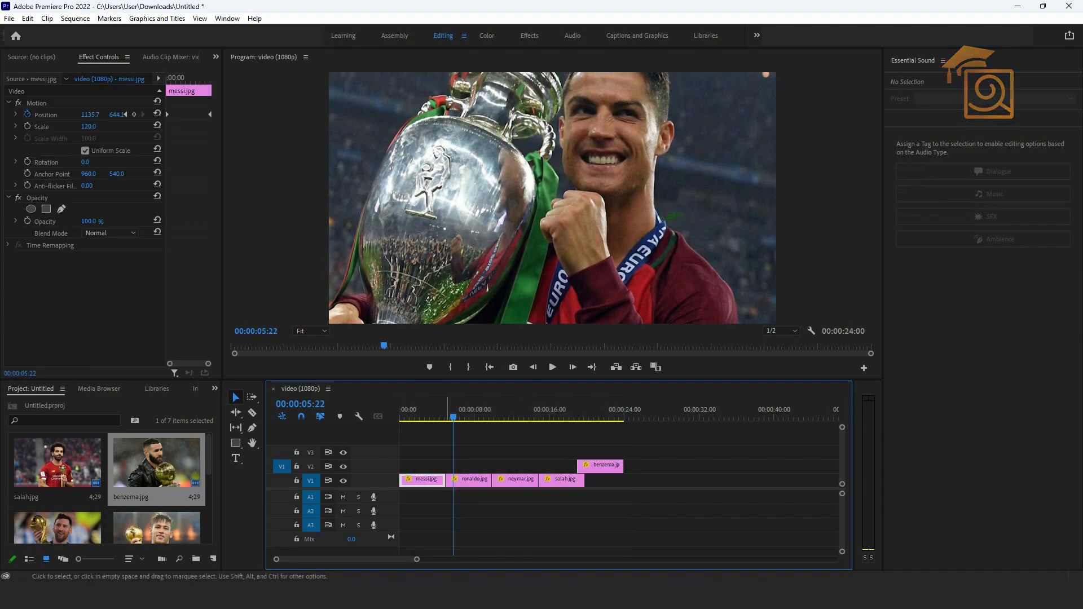
pyautogui.moveTo(453, 416); pyautogui.dragTo(424, 416)
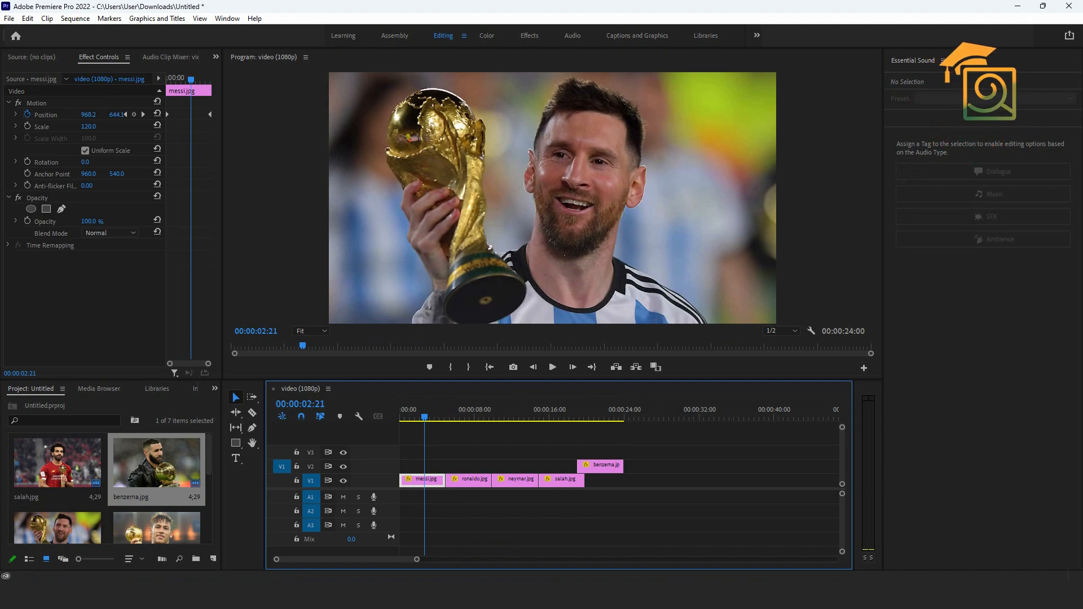
pyautogui.moveTo(191, 80); pyautogui.dragTo(174, 80)
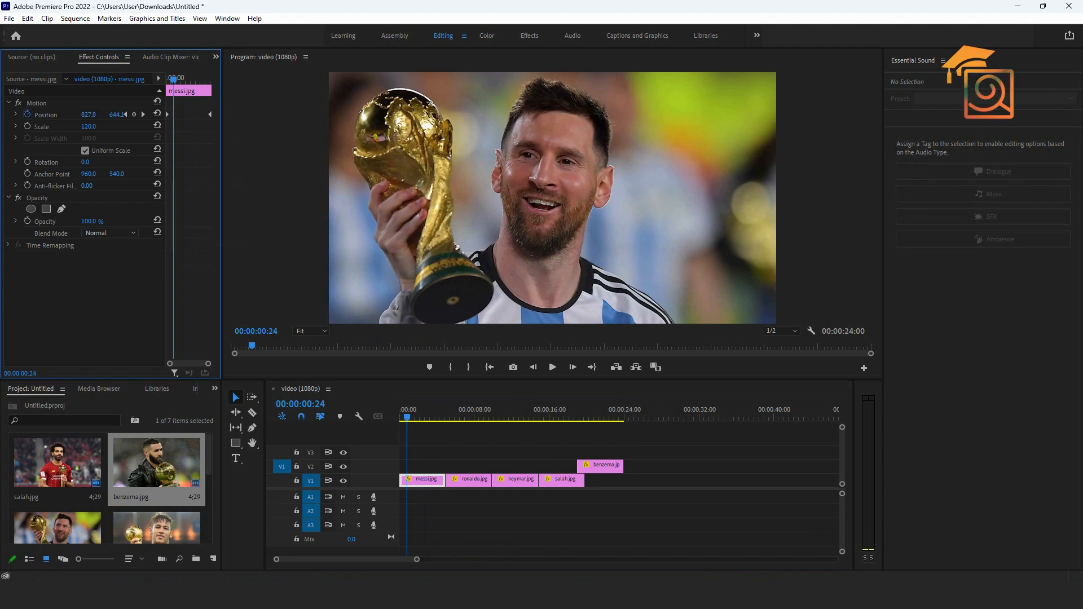
pyautogui.press('`')
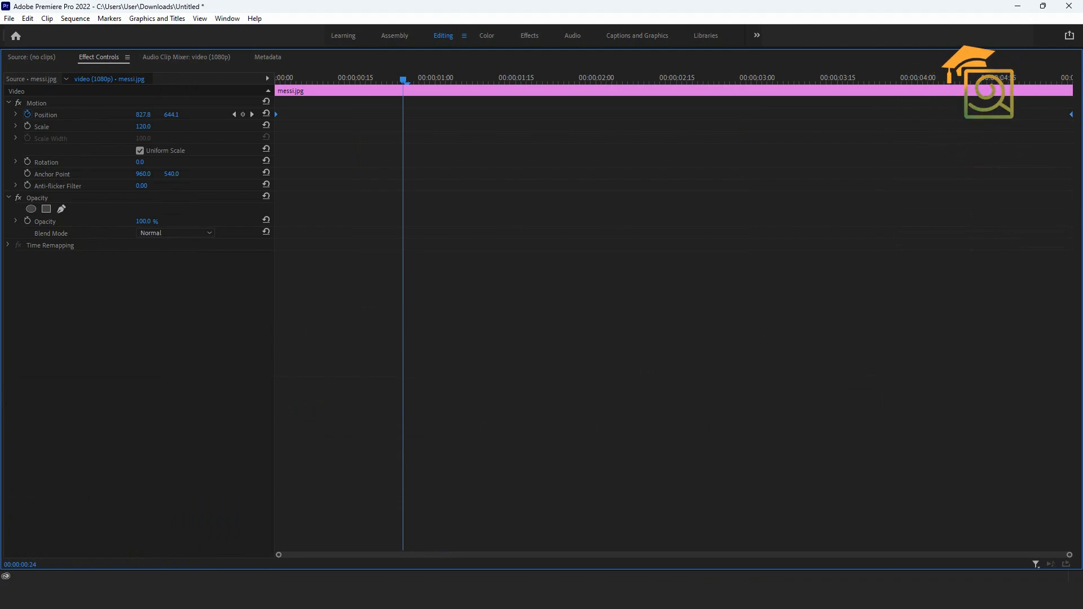
pyautogui.press('Home')
pyautogui.rightClick(276, 114)
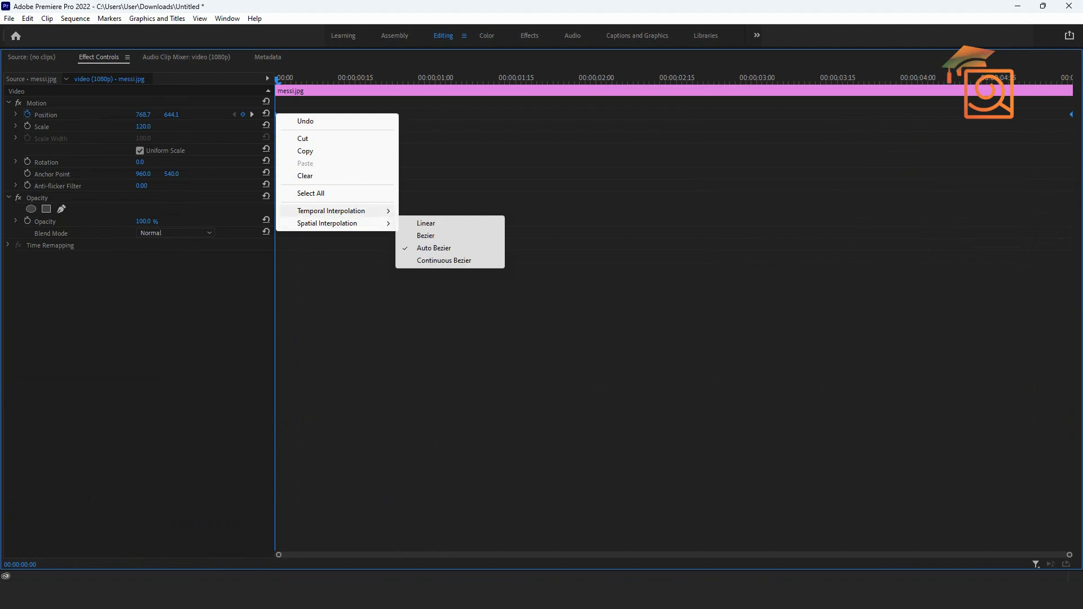
pyautogui.moveTo(339, 211)
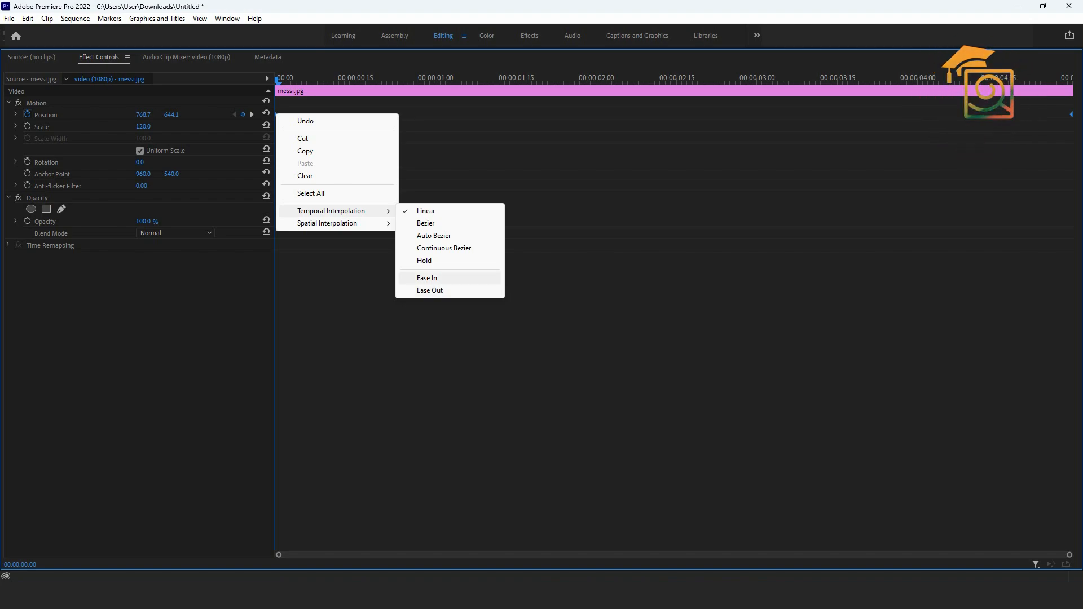
pyautogui.click(427, 278)
pyautogui.press('`')
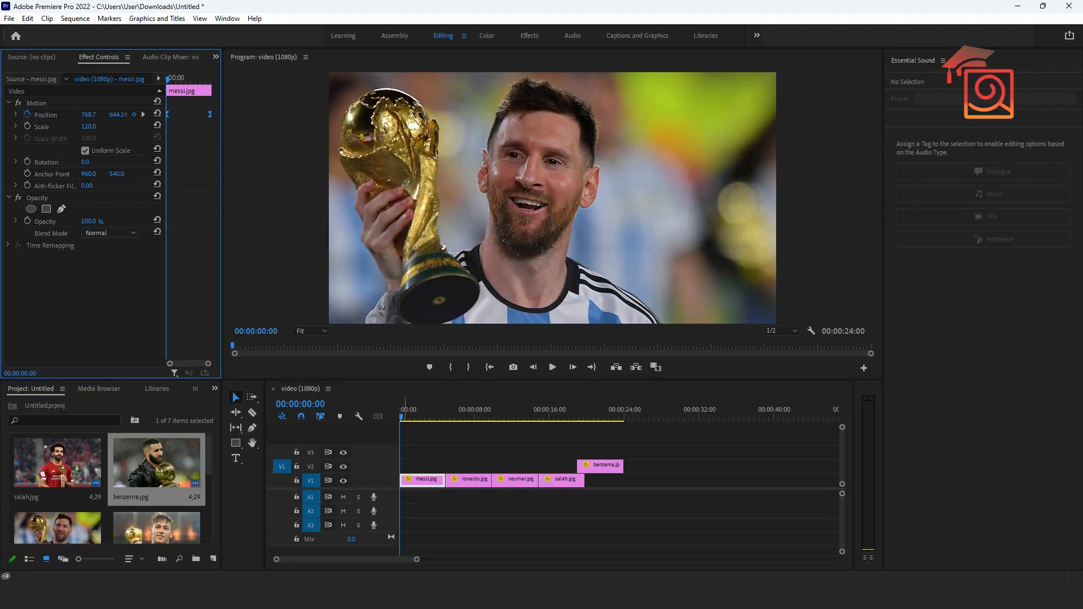
# Play the sequence from its start to preview the eased motion, return the playhead to 00:00:00:00 and deselect the clip
pyautogui.press('space')
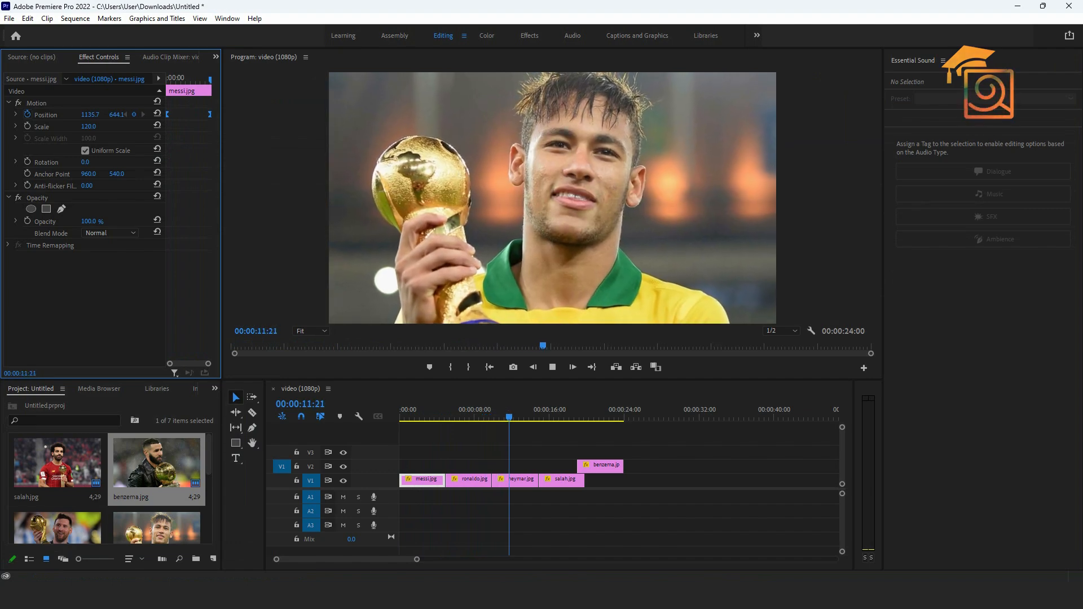
pyautogui.press('space')
pyautogui.click(400, 416)
pyautogui.click(672, 437)
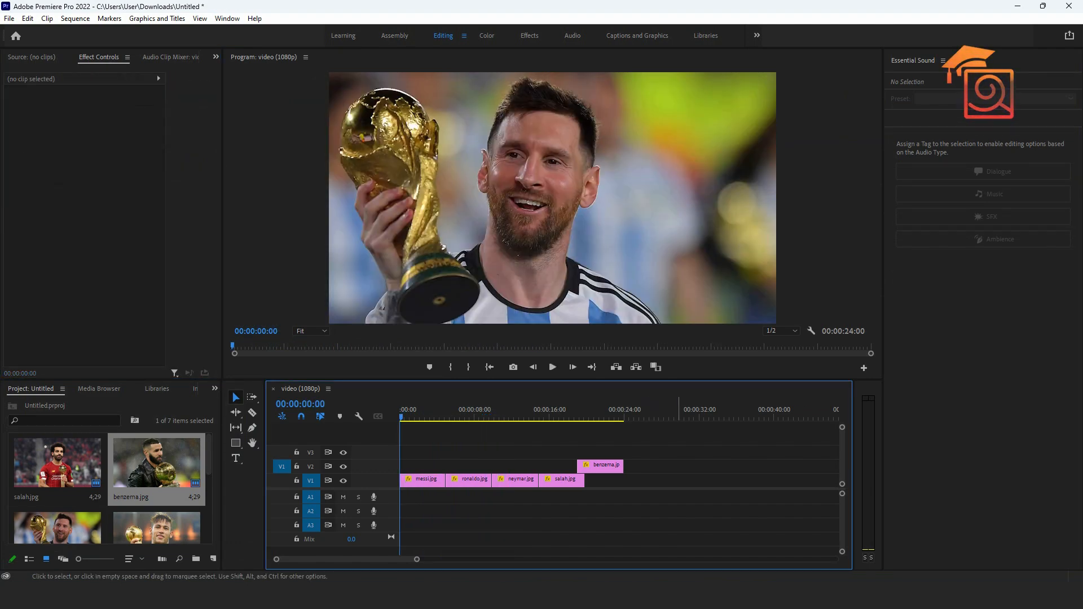